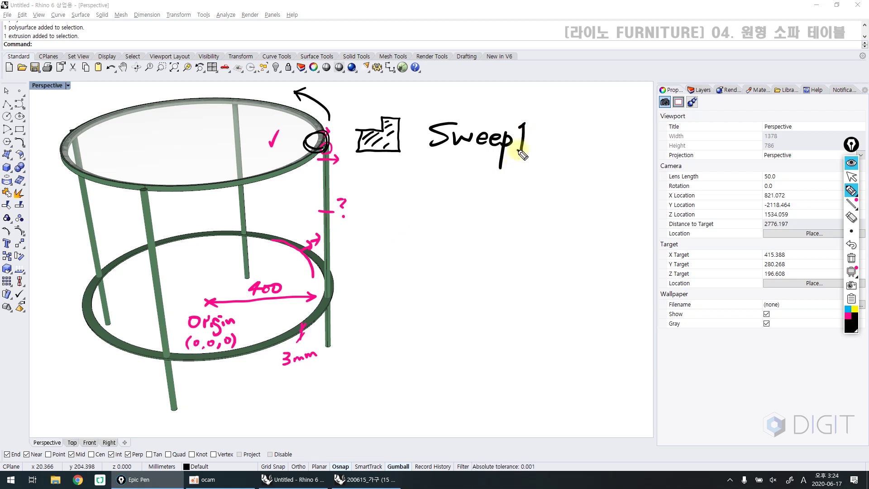
Step: Circle each of the four table legs with the black annotation pen
{"action": "left_click_drag", "start_coordinate": [329, 222], "coordinate": [330, 229]}
{"action": "left_click_drag", "start_coordinate": [249, 196], "coordinate": [248, 199]}
{"action": "left_click_drag", "start_coordinate": [103, 227], "coordinate": [95, 245]}
{"action": "left_click_drag", "start_coordinate": [149, 228], "coordinate": [156, 237]}
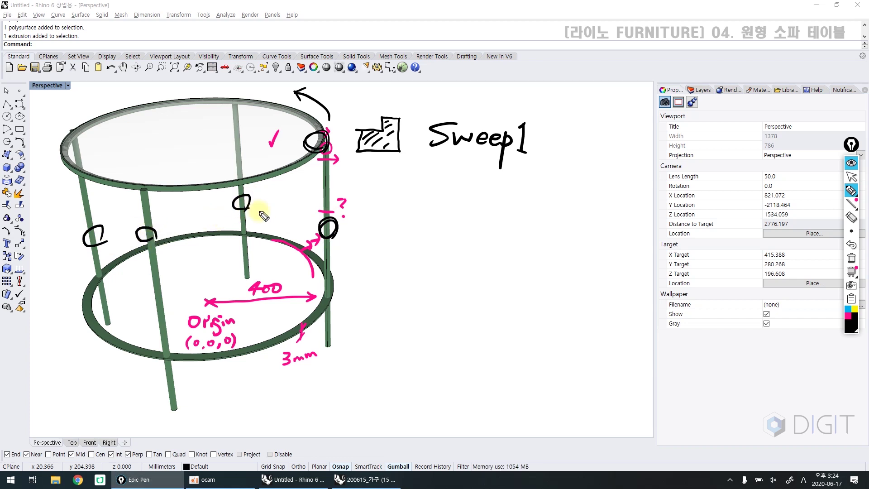
Step: Annotate the legs' circular arrangement around the origin and write "Array Polar" beside a small rotation sketch
{"action": "left_click_drag", "start_coordinate": [256, 204], "coordinate": [303, 219]}
{"action": "mouse_move", "coordinate": [224, 200]}
{"action": "left_mouse_down"}
{"action": "mouse_move", "coordinate": [154, 203]}
{"action": "mouse_move", "coordinate": [122, 218]}
{"action": "left_mouse_up"}
{"action": "mouse_move", "coordinate": [174, 248]}
{"action": "left_mouse_down"}
{"action": "mouse_move", "coordinate": [285, 233]}
{"action": "mouse_move", "coordinate": [275, 247]}
{"action": "left_mouse_up"}
{"action": "left_click_drag", "start_coordinate": [205, 294], "coordinate": [219, 309]}
{"action": "left_click_drag", "start_coordinate": [217, 294], "coordinate": [202, 310]}
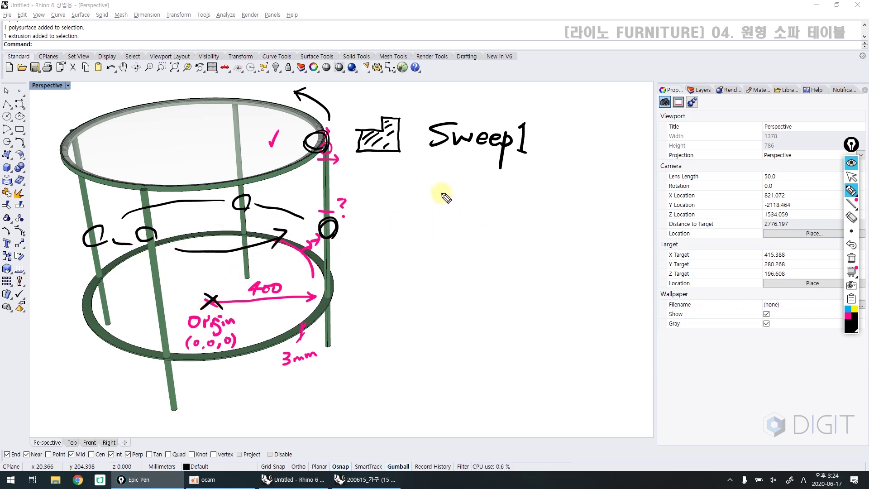
{"action": "mouse_move", "coordinate": [419, 212]}
{"action": "left_mouse_down"}
{"action": "mouse_move", "coordinate": [460, 196]}
{"action": "mouse_move", "coordinate": [475, 201]}
{"action": "mouse_move", "coordinate": [484, 236]}
{"action": "mouse_move", "coordinate": [556, 213]}
{"action": "left_mouse_up"}
{"action": "mouse_move", "coordinate": [368, 190]}
{"action": "left_mouse_down"}
{"action": "mouse_move", "coordinate": [388, 195]}
{"action": "mouse_move", "coordinate": [388, 209]}
{"action": "left_mouse_up"}
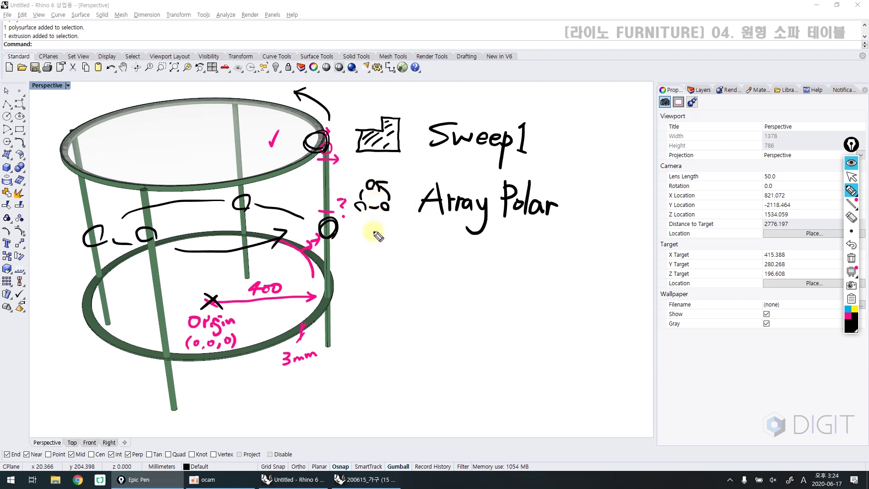
Step: Circle the lower ring and sketch a slanted line with arrows and dashed copies on both sides
{"action": "left_click_drag", "start_coordinate": [318, 307], "coordinate": [326, 321]}
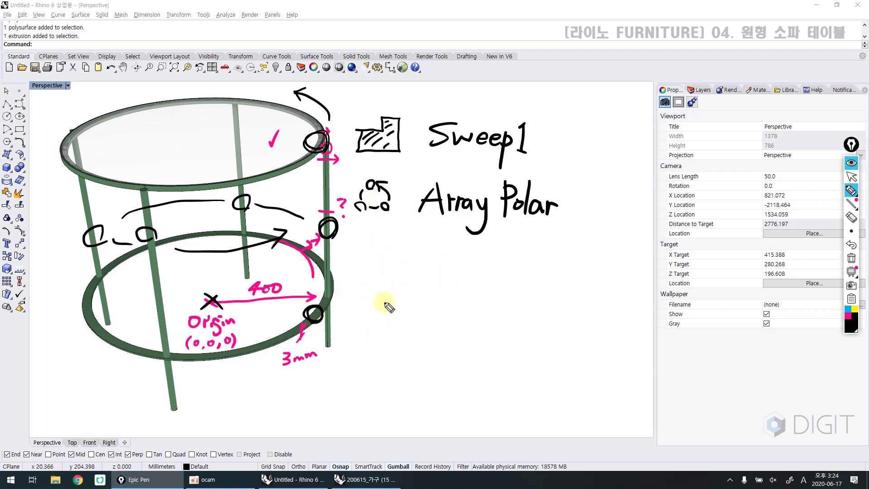
{"action": "left_click_drag", "start_coordinate": [383, 243], "coordinate": [362, 298]}
{"action": "left_click_drag", "start_coordinate": [361, 254], "coordinate": [362, 264]}
{"action": "mouse_move", "coordinate": [354, 258]}
{"action": "left_mouse_down"}
{"action": "mouse_move", "coordinate": [383, 274]}
{"action": "mouse_move", "coordinate": [396, 259]}
{"action": "left_mouse_up"}
{"action": "left_click_drag", "start_coordinate": [393, 266], "coordinate": [388, 278]}
{"action": "left_click_drag", "start_coordinate": [383, 288], "coordinate": [383, 291]}
{"action": "left_click_drag", "start_coordinate": [381, 295], "coordinate": [379, 298]}
{"action": "left_click_drag", "start_coordinate": [358, 241], "coordinate": [350, 254]}
{"action": "left_click_drag", "start_coordinate": [348, 259], "coordinate": [335, 281]}
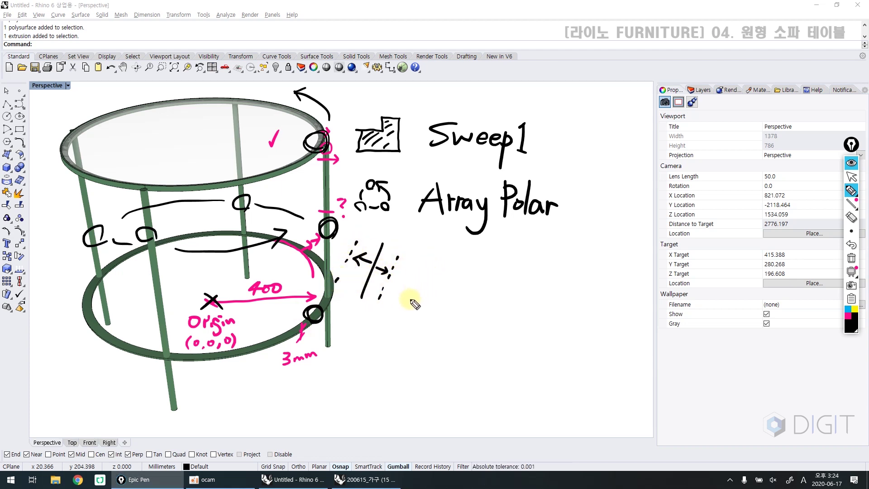
Step: Write the note "Offset (Both)" beside the offset sketch and underline "Both" with a wavy line
{"action": "left_click_drag", "start_coordinate": [430, 261], "coordinate": [431, 261]}
{"action": "mouse_move", "coordinate": [452, 257]}
{"action": "left_mouse_down"}
{"action": "mouse_move", "coordinate": [445, 284]}
{"action": "mouse_move", "coordinate": [458, 270]}
{"action": "left_mouse_up"}
{"action": "left_click_drag", "start_coordinate": [465, 261], "coordinate": [457, 285]}
{"action": "left_click_drag", "start_coordinate": [470, 276], "coordinate": [487, 285]}
{"action": "mouse_move", "coordinate": [479, 270]}
{"action": "left_mouse_down"}
{"action": "mouse_move", "coordinate": [494, 268]}
{"action": "mouse_move", "coordinate": [511, 285]}
{"action": "left_mouse_up"}
{"action": "left_click_drag", "start_coordinate": [532, 253], "coordinate": [526, 285]}
{"action": "mouse_move", "coordinate": [531, 255]}
{"action": "left_mouse_down"}
{"action": "mouse_move", "coordinate": [539, 272]}
{"action": "mouse_move", "coordinate": [525, 284]}
{"action": "left_mouse_up"}
{"action": "left_click_drag", "start_coordinate": [547, 271], "coordinate": [555, 284]}
{"action": "left_click_drag", "start_coordinate": [549, 268], "coordinate": [562, 267]}
{"action": "mouse_move", "coordinate": [564, 253]}
{"action": "left_mouse_down"}
{"action": "mouse_move", "coordinate": [574, 291]}
{"action": "mouse_move", "coordinate": [536, 294]}
{"action": "mouse_move", "coordinate": [564, 295]}
{"action": "left_mouse_up"}
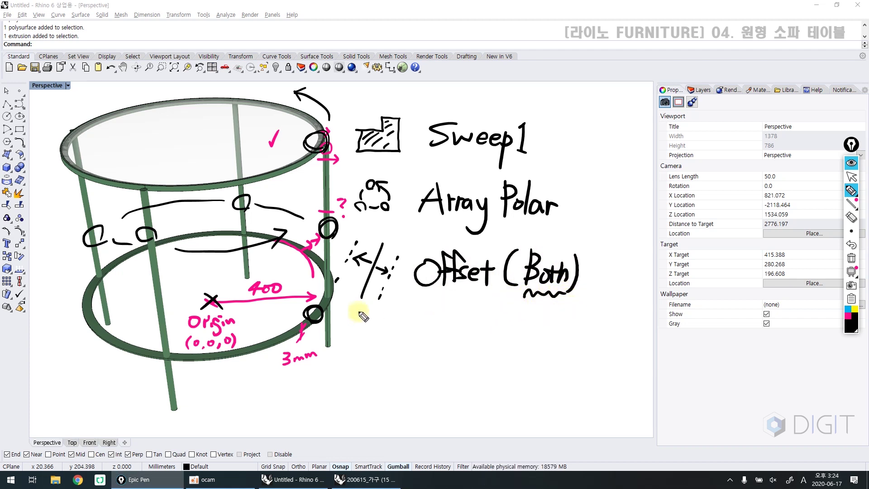
Step: Clear all pen annotations from the screen and return to the normal cursor
{"action": "key", "text": "ctrl+shift+7"}
{"action": "key", "text": "ctrl+shift+2"}
{"action": "scroll", "coordinate": [411, 296], "scroll_direction": "down", "scroll_amount": 4}
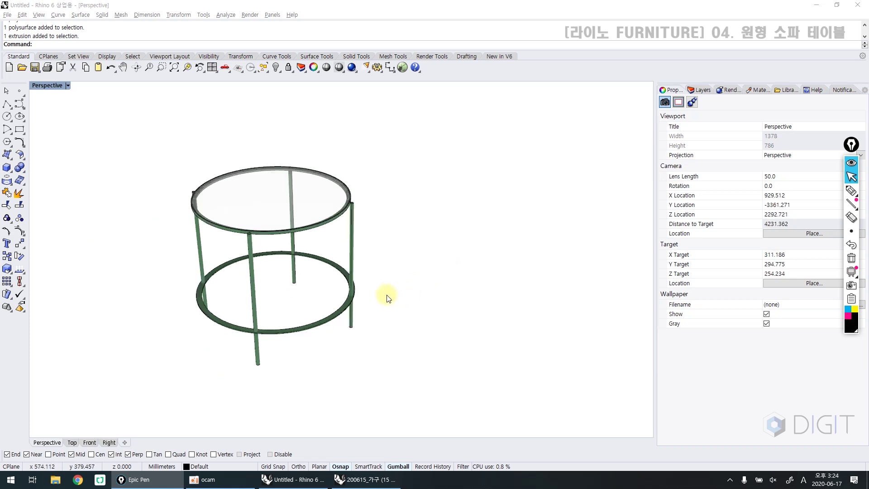
Step: Set the Perspective viewport to Wireframe display and show all hidden objects
{"action": "key", "text": "ctrl+alt+w"}
{"action": "type", "text": "Show"}
{"action": "key", "text": "Return"}
{"action": "right_click_drag", "start_coordinate": [386, 303], "coordinate": [322, 307]}
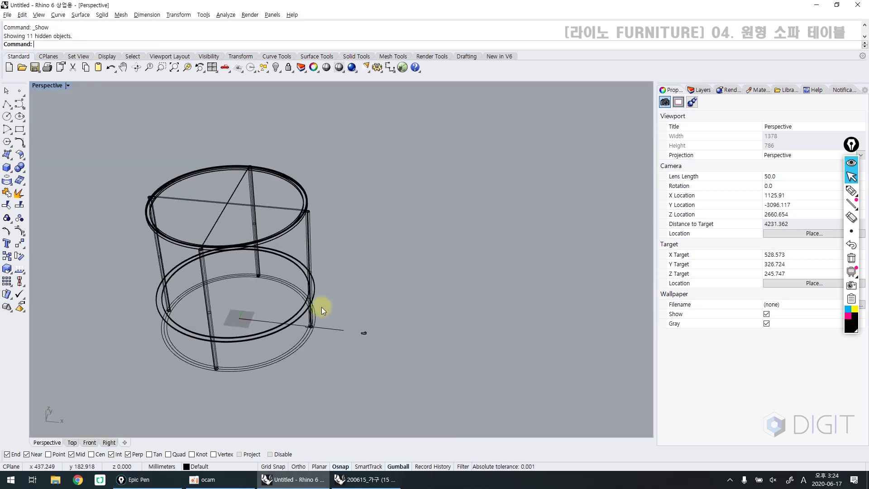
Step: Move the whole finished table with its construction curves along the X axis, well clear of the origin
{"action": "left_click_drag", "start_coordinate": [336, 192], "coordinate": [88, 380]}
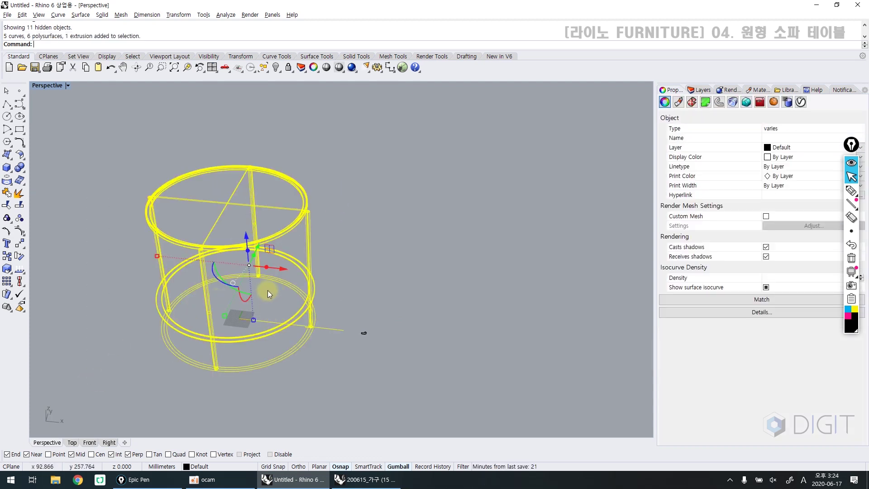
{"action": "left_click_drag", "start_coordinate": [283, 270], "coordinate": [585, 334]}
{"action": "left_click", "coordinate": [415, 340]}
{"action": "scroll", "coordinate": [208, 335], "scroll_direction": "up", "scroll_amount": 2}
{"action": "scroll", "coordinate": [259, 341], "scroll_direction": "up", "scroll_amount": 4}
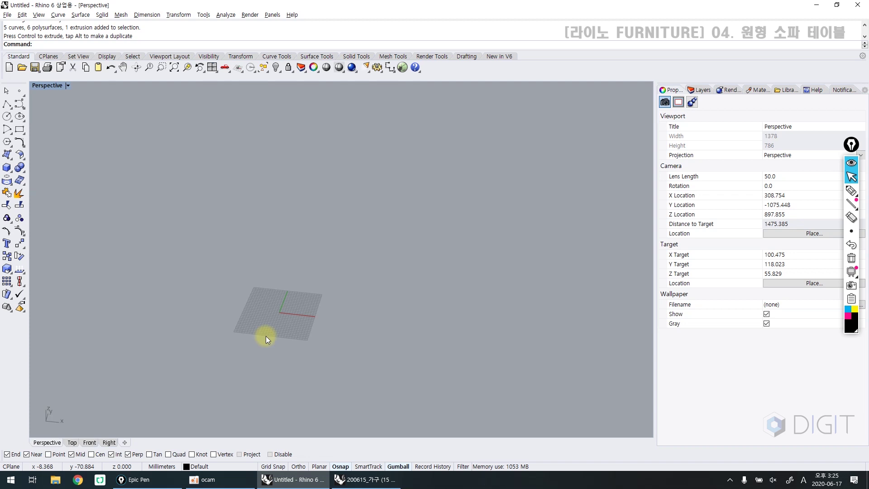
Step: Draw a circle centred on the origin (0) with a radius of 400 mm
{"action": "type", "text": "Circle"}
{"action": "key", "text": "Return"}
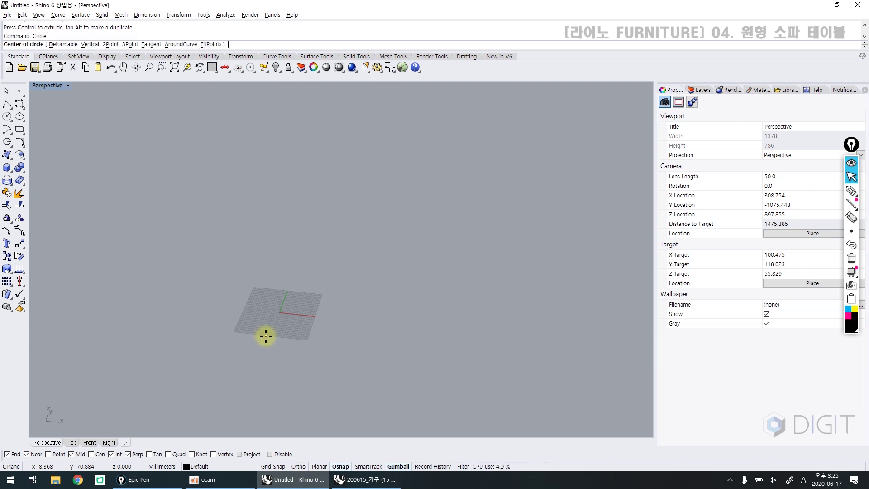
{"action": "type", "text": "0"}
{"action": "key", "text": "Return"}
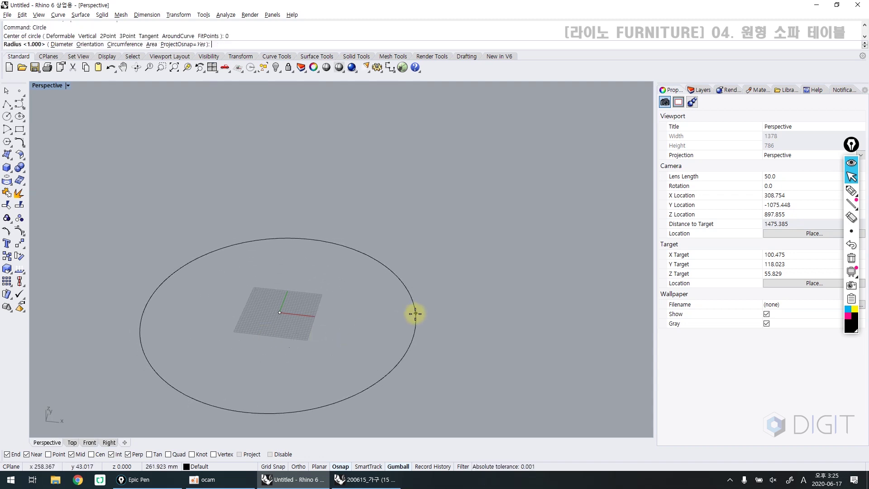
{"action": "type", "text": "400"}
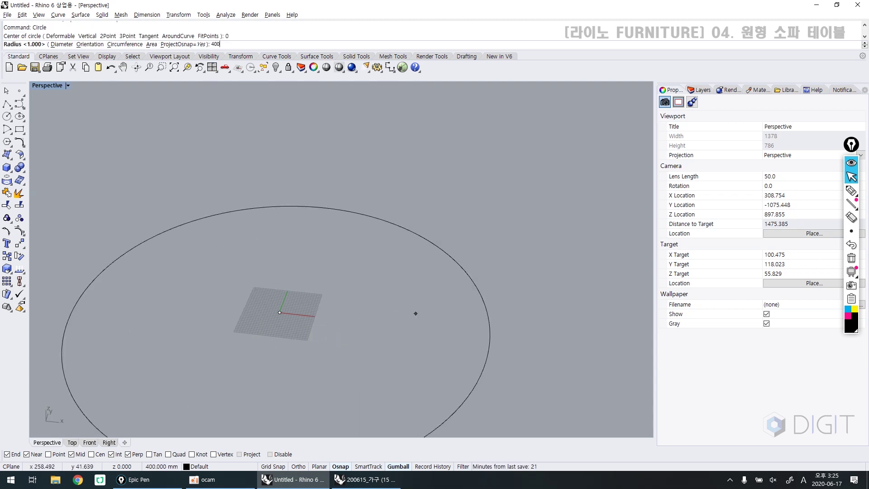
{"action": "key", "text": "Return"}
{"action": "scroll", "coordinate": [416, 314], "scroll_direction": "down", "scroll_amount": 5}
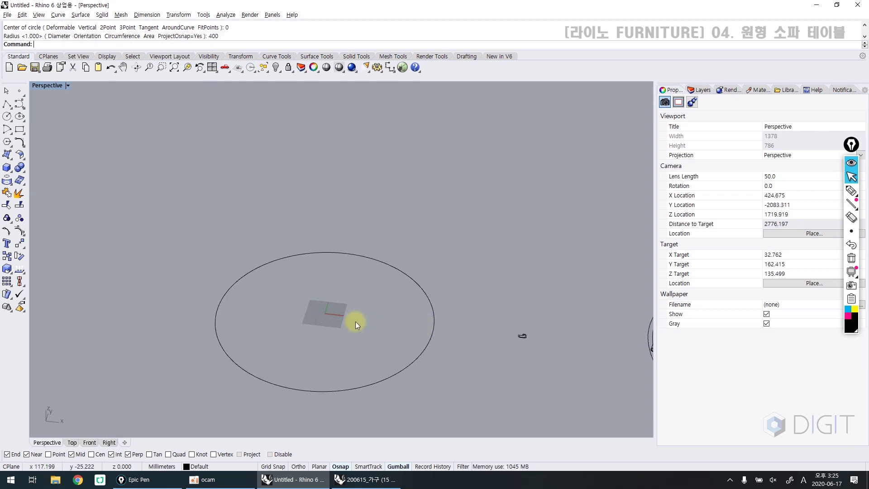
Step: Draw a straight line from the origin (0) along the positive X axis, ending beyond the circle
{"action": "type", "text": "l"}
{"action": "key", "text": "Return"}
{"action": "type", "text": "0"}
{"action": "key", "text": "Return"}
{"action": "type", "text": "0"}
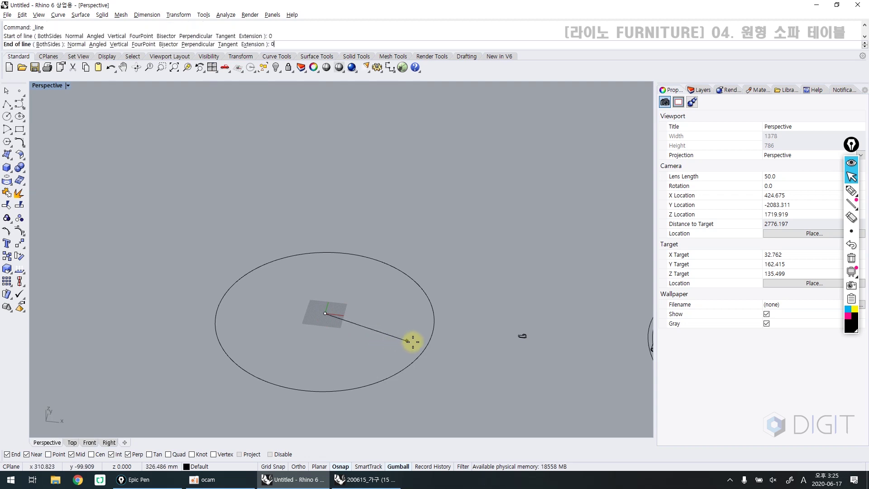
{"action": "left_click", "coordinate": [478, 354], "text": "shift"}
{"action": "scroll", "coordinate": [446, 333], "scroll_direction": "up", "scroll_amount": 8}
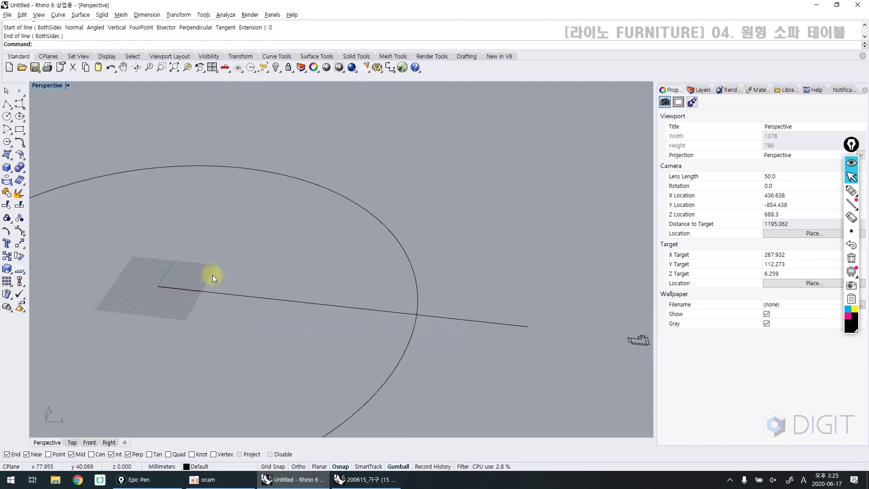
Step: Start extruding the 400 mm radius circle and switch the viewport to Shaded display for the preview
{"action": "left_click_drag", "start_coordinate": [471, 267], "coordinate": [425, 363]}
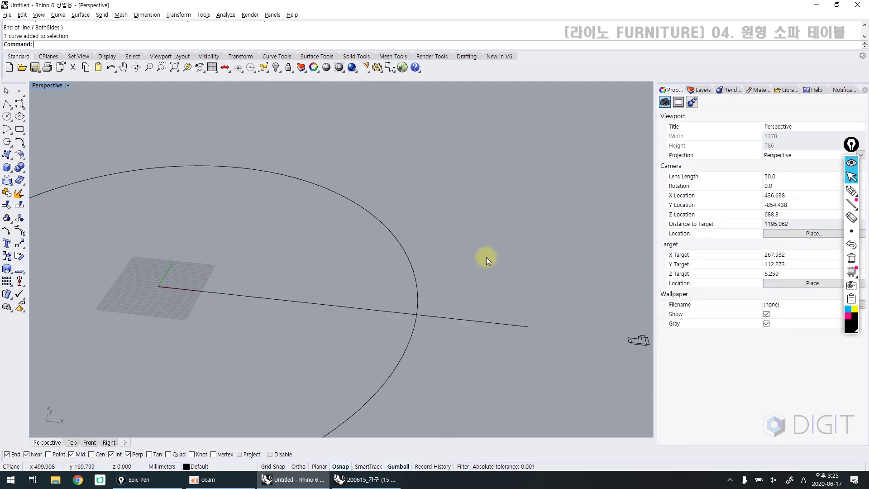
{"action": "left_click", "coordinate": [418, 306]}
{"action": "scroll", "coordinate": [379, 281], "scroll_direction": "down", "scroll_amount": 5}
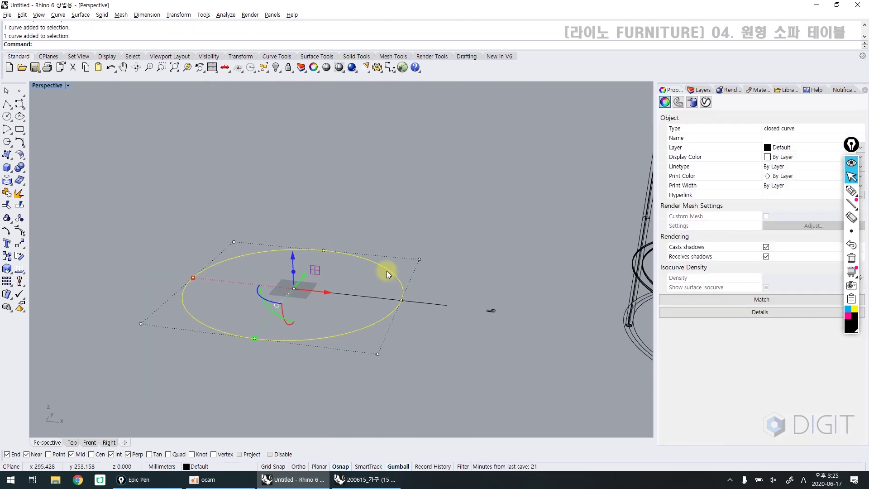
{"action": "scroll", "coordinate": [363, 278], "scroll_direction": "down", "scroll_amount": 2}
{"action": "left_click", "coordinate": [371, 245]}
{"action": "left_click", "coordinate": [342, 266]}
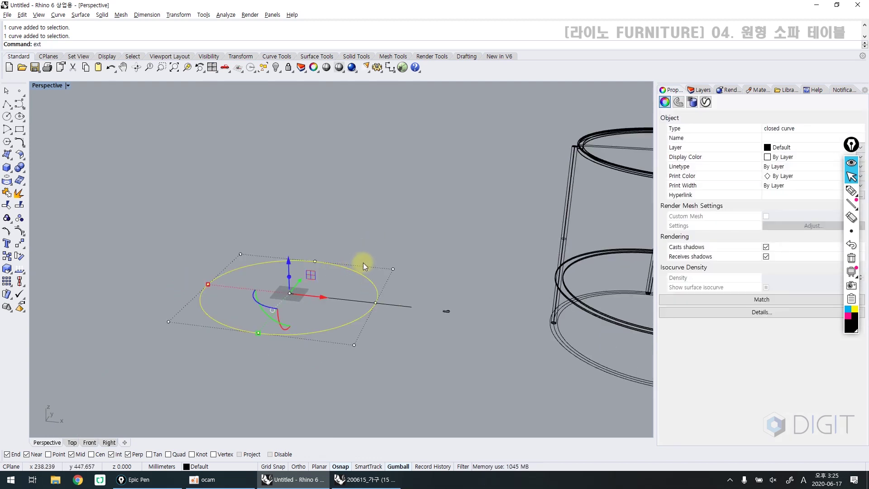
{"action": "key", "text": "Return"}
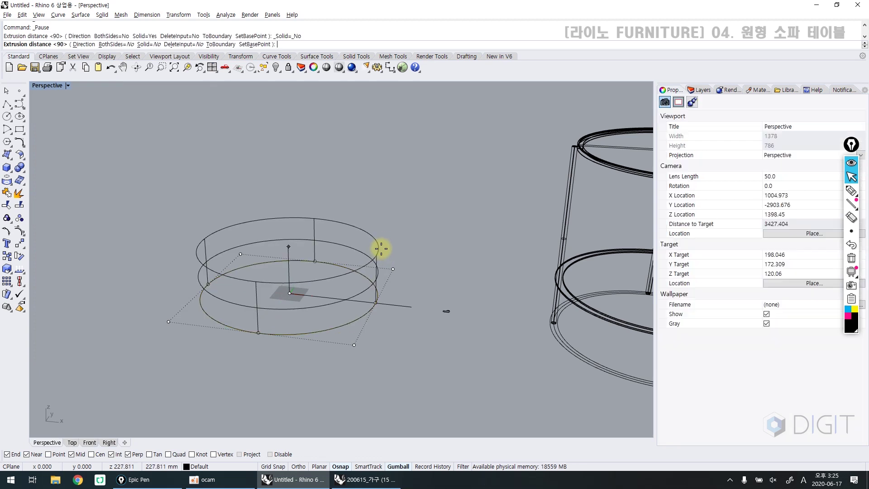
{"action": "key", "text": "ctrl+alt+s"}
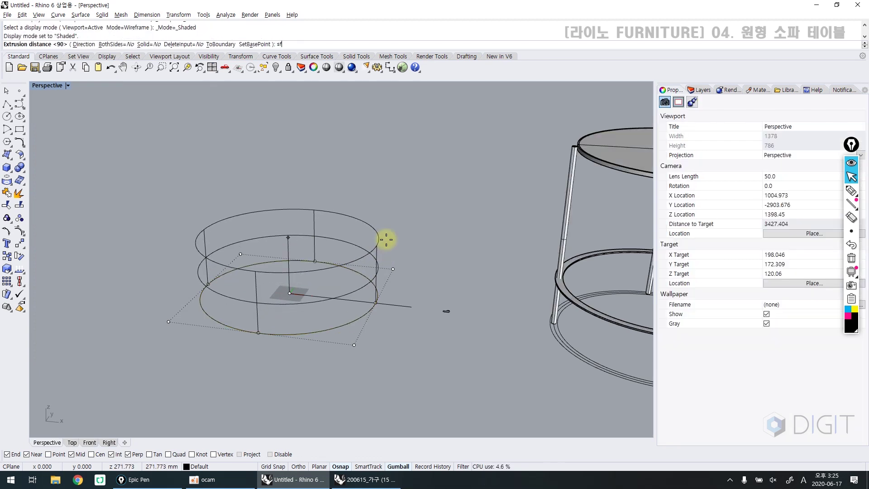
{"action": "key", "text": "ctrl+alt+w"}
{"action": "key", "text": "ctrl+alt+s"}
{"action": "scroll", "coordinate": [378, 245], "scroll_direction": "up", "scroll_amount": 4}
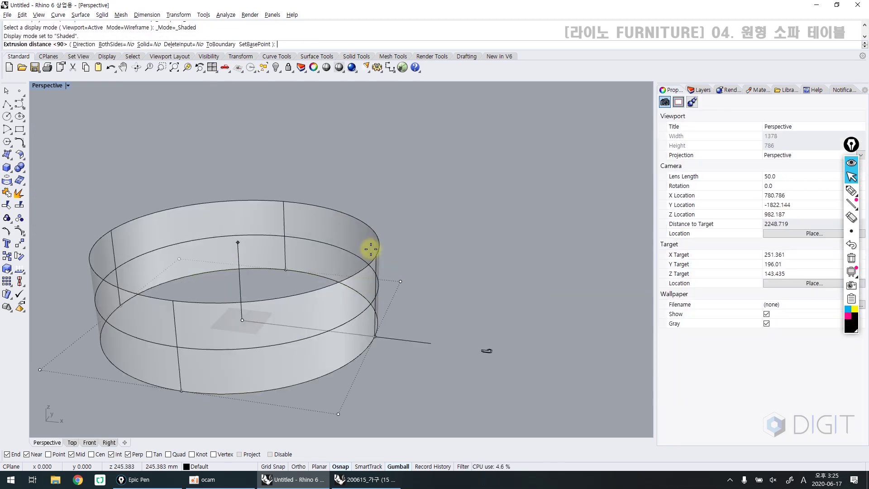
{"action": "right_click_drag", "start_coordinate": [371, 250], "coordinate": [365, 253]}
{"action": "scroll", "coordinate": [364, 252], "scroll_direction": "down", "scroll_amount": 2}
Step: Set the extrusion to Solid and extrude the circle 5 mm to form the tabletop disc
{"action": "type", "text": "s"}
{"action": "key", "text": "Return"}
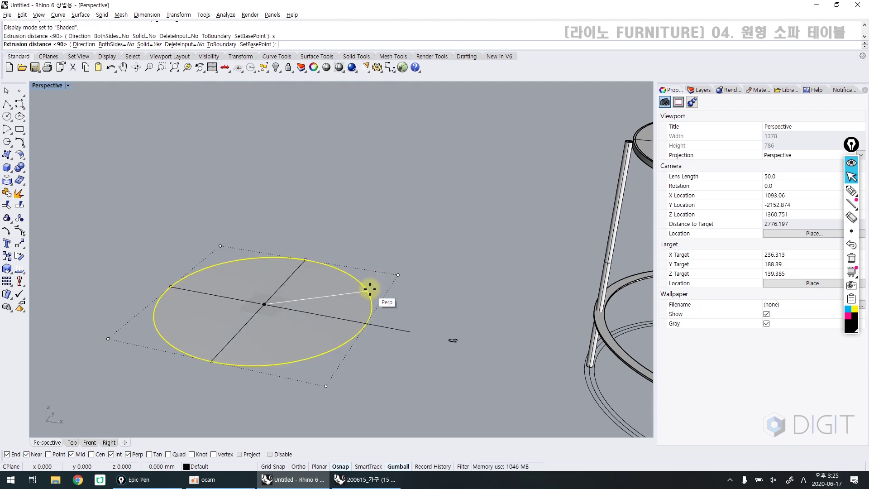
{"action": "scroll", "coordinate": [375, 288], "scroll_direction": "up", "scroll_amount": 3}
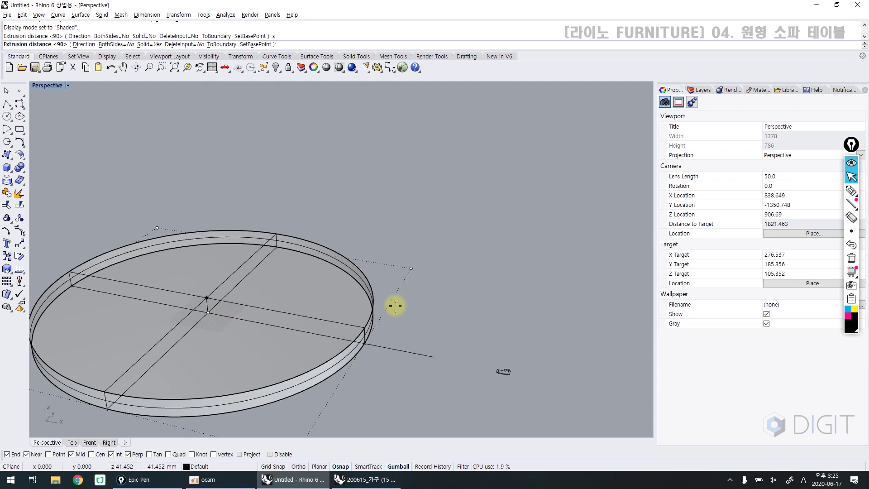
{"action": "type", "text": "5"}
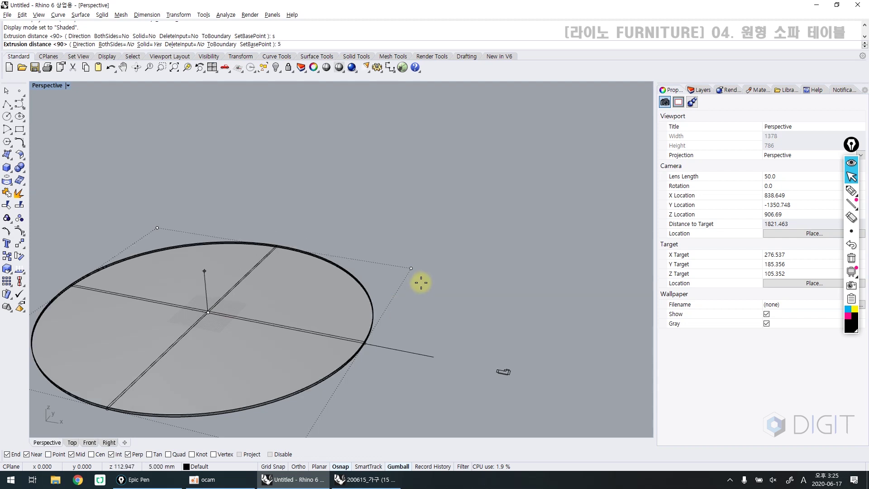
{"action": "key", "text": "Return"}
{"action": "left_click", "coordinate": [401, 238]}
{"action": "left_click", "coordinate": [286, 295]}
{"action": "left_click", "coordinate": [358, 235]}
{"action": "left_click", "coordinate": [230, 287]}
{"action": "scroll", "coordinate": [231, 287], "scroll_direction": "down", "scroll_amount": 3}
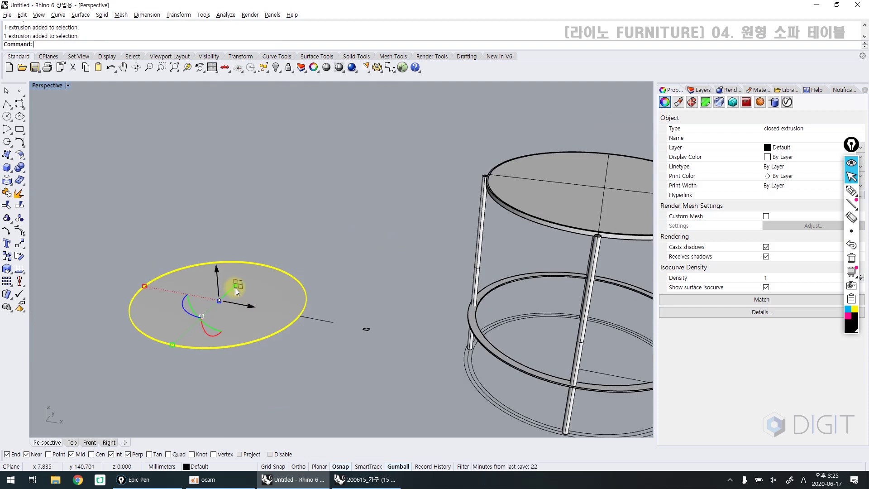
Step: Measure the distance from the bottom to the top of a leg on the finished reference table
{"action": "left_click", "coordinate": [399, 260]}
{"action": "type", "text": "di"}
{"action": "key", "text": "Return"}
{"action": "left_click", "coordinate": [466, 348]}
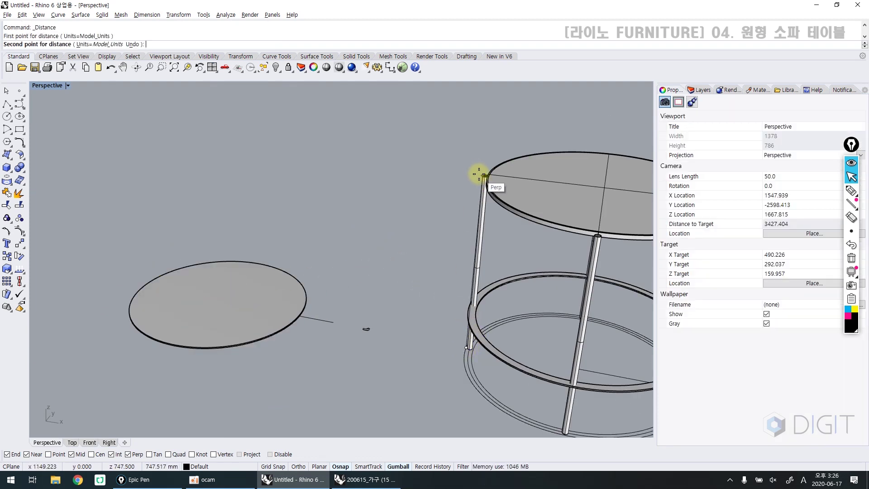
{"action": "left_click", "coordinate": [478, 175]}
Step: Move the tabletop disc 700 mm straight up along the Z axis
{"action": "left_click", "coordinate": [251, 281]}
{"action": "left_click", "coordinate": [347, 235]}
{"action": "scroll", "coordinate": [349, 242], "scroll_direction": "down", "scroll_amount": 6}
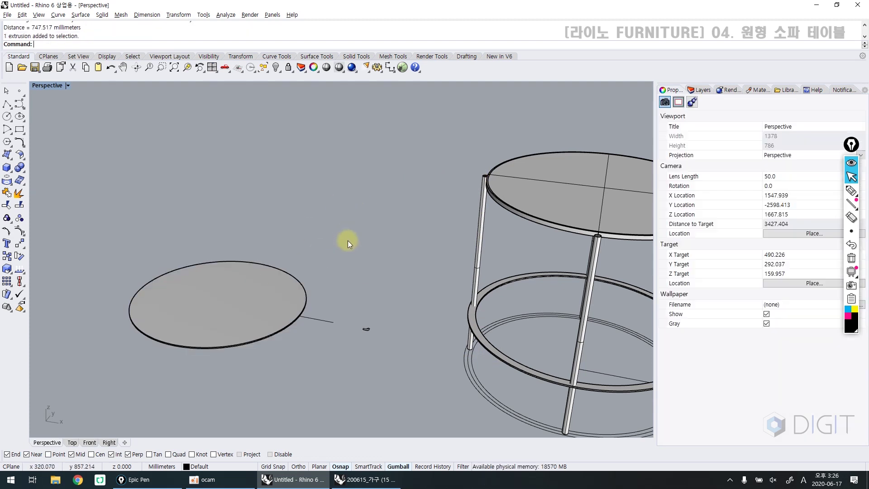
{"action": "scroll", "coordinate": [349, 242], "scroll_direction": "up", "scroll_amount": 6}
{"action": "left_click", "coordinate": [270, 277]}
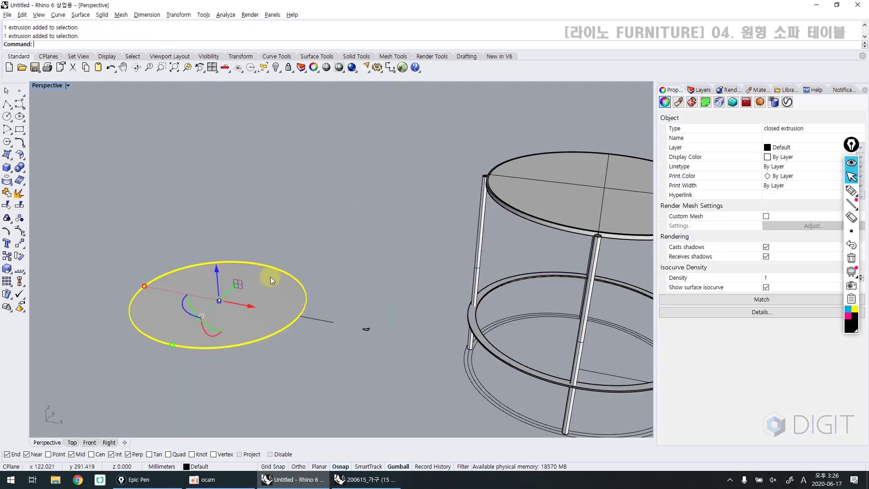
{"action": "left_click", "coordinate": [211, 289]}
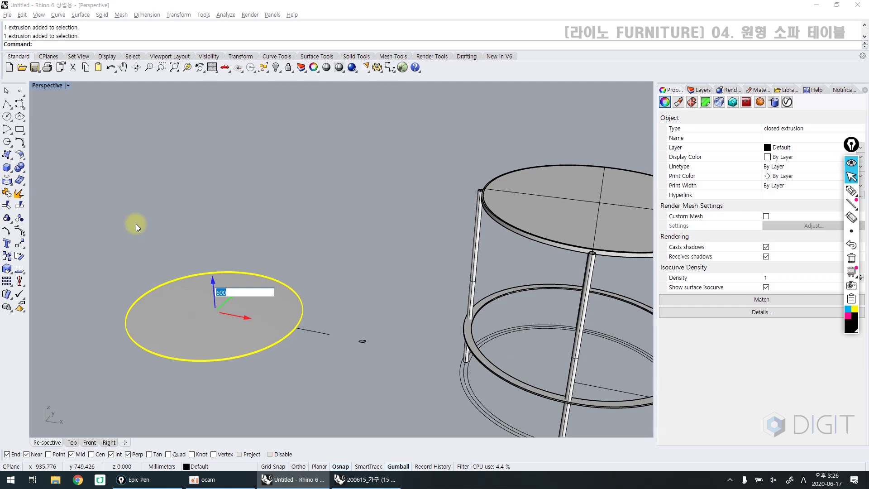
{"action": "type", "text": "700"}
{"action": "key", "text": "Return"}
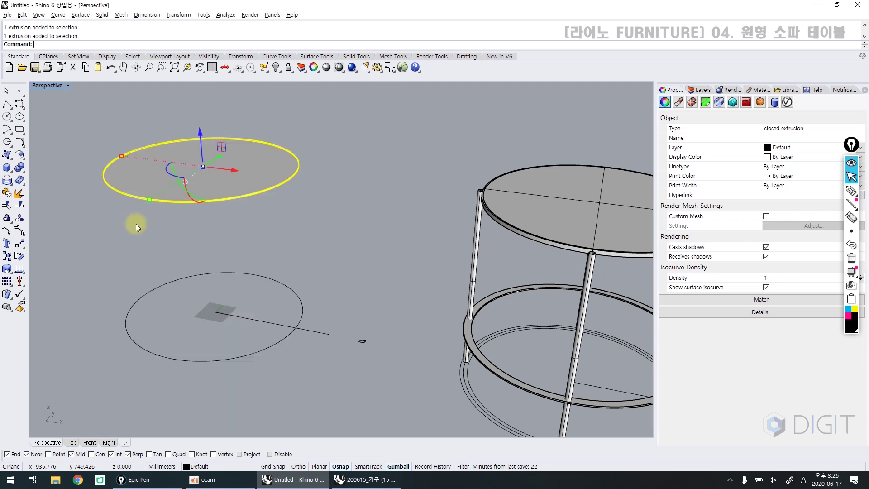
{"action": "left_click", "coordinate": [255, 258]}
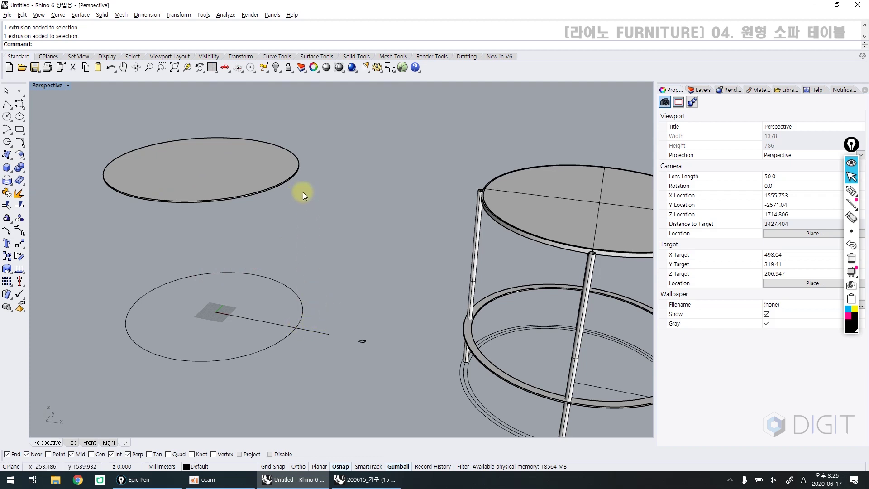
Step: Isolate the top ring frame of the reference table and examine its stepped cross-section
{"action": "left_click", "coordinate": [504, 229]}
{"action": "type", "text": "IS"}
{"action": "key", "text": "Return"}
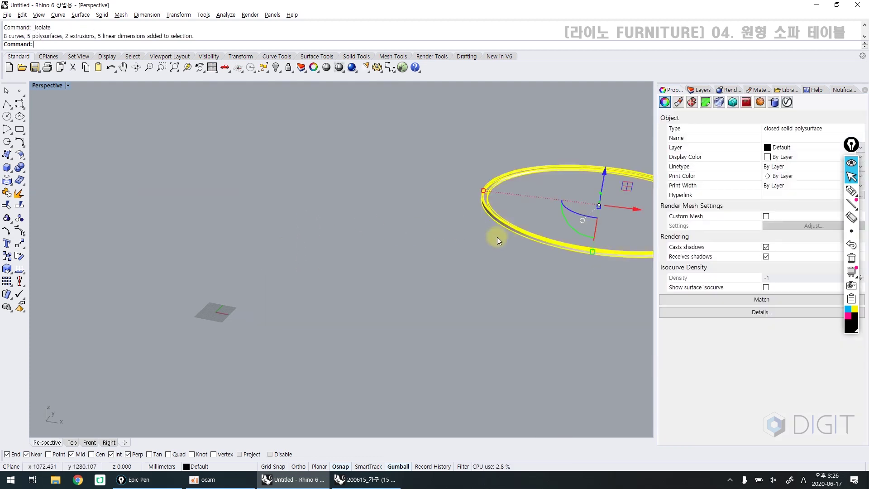
{"action": "key", "text": "Escape"}
{"action": "type", "text": "Z"}
{"action": "key", "text": "Return"}
{"action": "key", "text": "Return"}
{"action": "scroll", "coordinate": [501, 213], "scroll_direction": "up", "scroll_amount": 5}
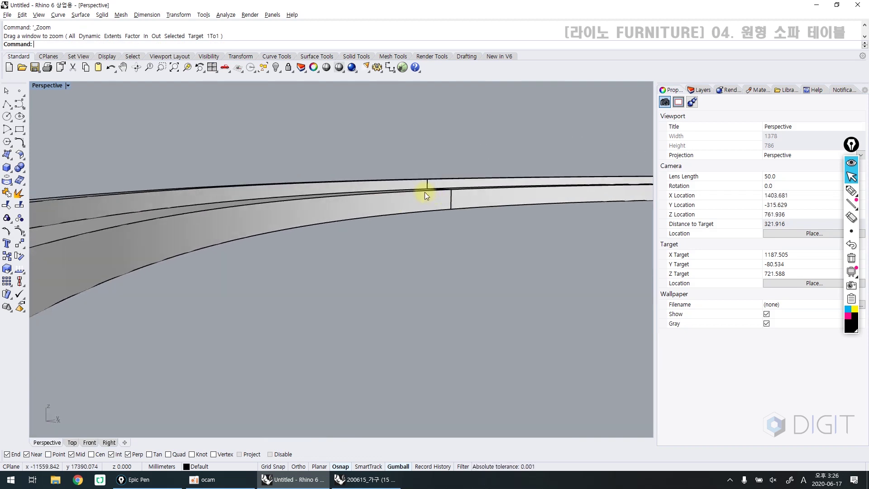
{"action": "scroll", "coordinate": [406, 199], "scroll_direction": "down", "scroll_amount": 6}
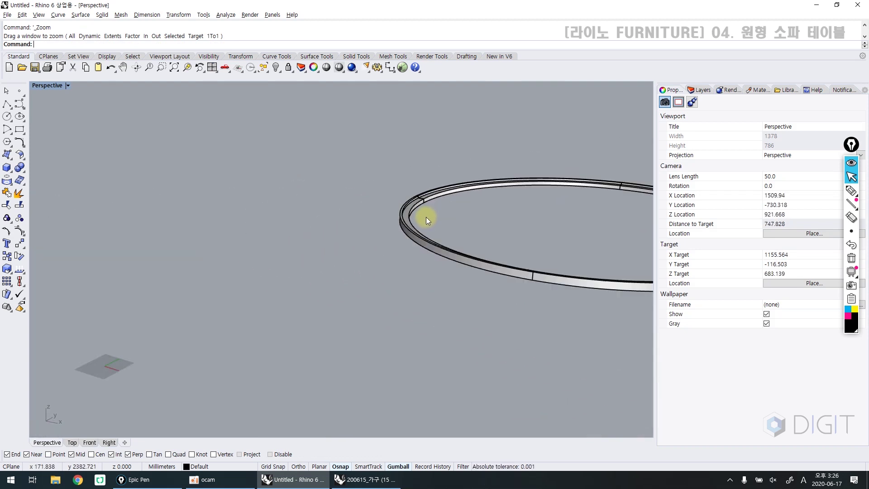
Step: Bring all hidden objects back and zoom to the dimensioned L-shaped profile drawing of the ring frame
{"action": "scroll", "coordinate": [555, 246], "scroll_direction": "up", "scroll_amount": 7}
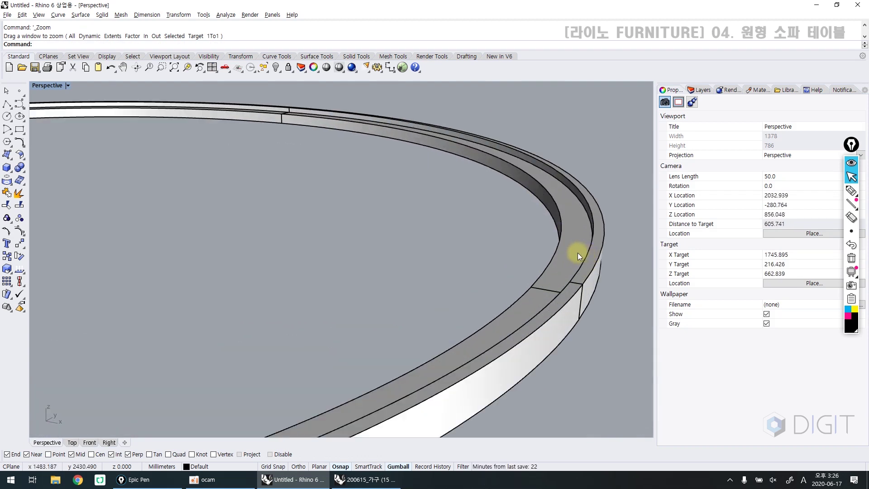
{"action": "scroll", "coordinate": [572, 252], "scroll_direction": "down", "scroll_amount": 6}
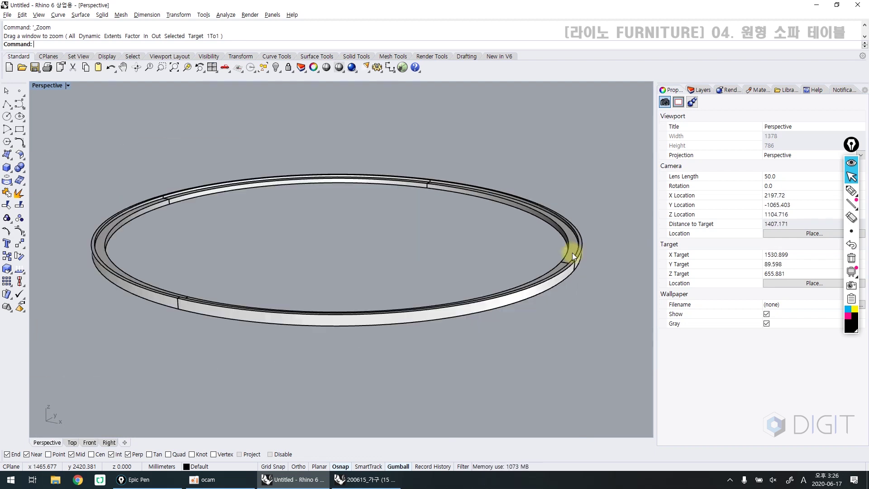
{"action": "key", "text": "ctrl+alt+h"}
{"action": "type", "text": "S"}
{"action": "left_click_drag", "start_coordinate": [271, 361], "coordinate": [239, 389]}
{"action": "type", "text": "zs"}
{"action": "key", "text": "Return"}
{"action": "left_click", "coordinate": [301, 315]}
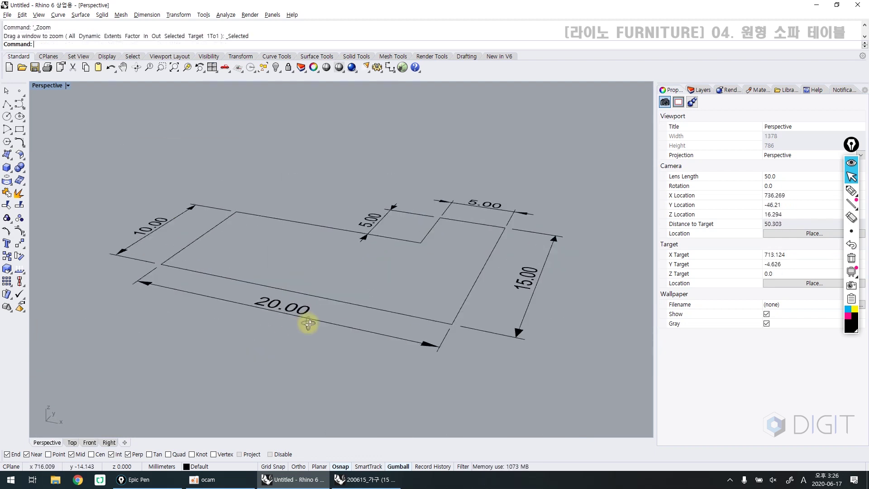
Step: Examine the outline and dimensions of the L-shaped ring frame profile
{"action": "right_click_drag", "start_coordinate": [300, 315], "coordinate": [351, 330]}
{"action": "left_click_drag", "start_coordinate": [373, 307], "coordinate": [338, 343]}
{"action": "left_click", "coordinate": [393, 302]}
{"action": "scroll", "coordinate": [393, 303], "scroll_direction": "down", "scroll_amount": 6}
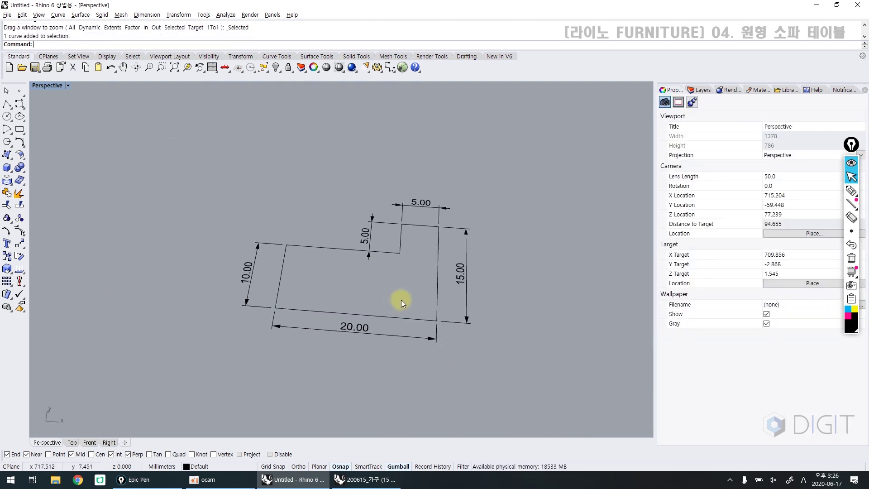
{"action": "left_click", "coordinate": [399, 252]}
{"action": "left_click", "coordinate": [400, 252]}
{"action": "right_click_drag", "start_coordinate": [405, 258], "coordinate": [406, 278]}
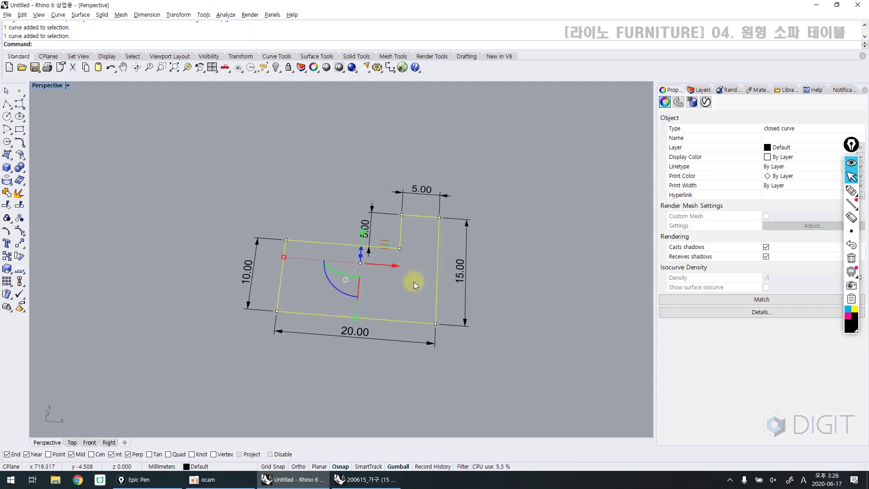
{"action": "left_click", "coordinate": [405, 281]}
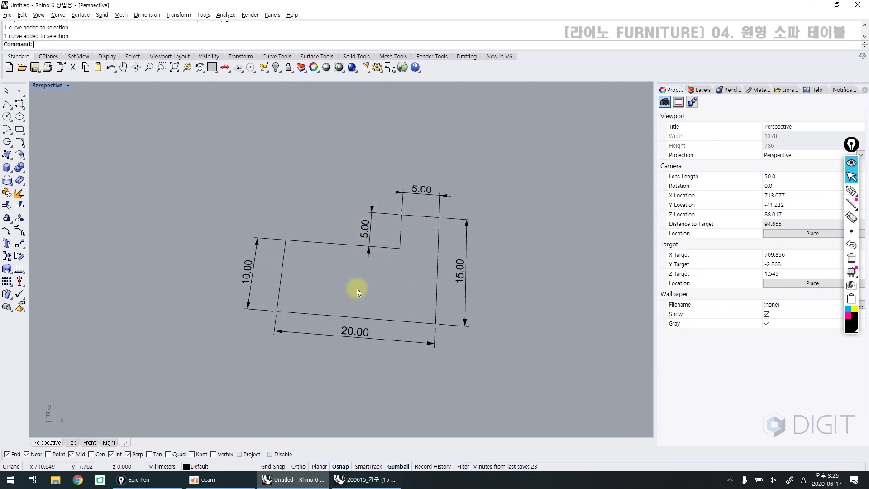
Step: Place the dimensioned profile drawing just outside the table circle, near where the horizontal line crosses it
{"action": "scroll", "coordinate": [380, 278], "scroll_direction": "down", "scroll_amount": 16}
{"action": "left_click_drag", "start_coordinate": [425, 244], "coordinate": [306, 360]}
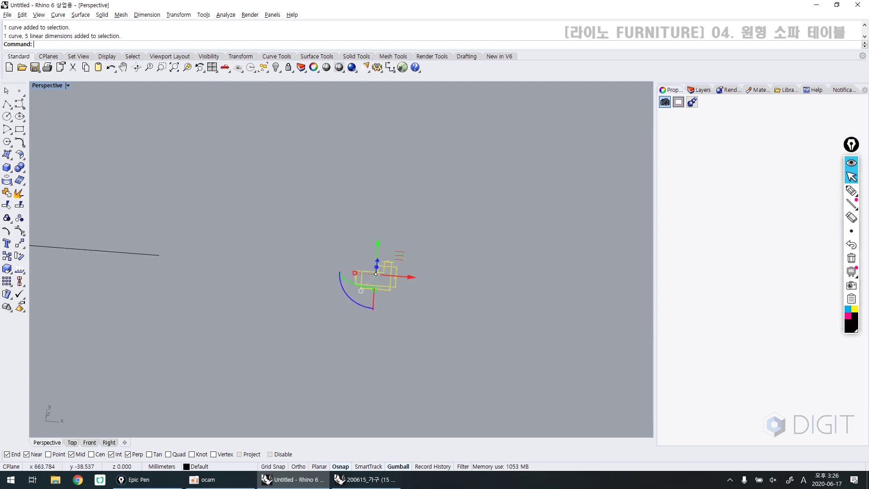
{"action": "scroll", "coordinate": [323, 335], "scroll_direction": "down", "scroll_amount": 6}
{"action": "right_click_drag", "start_coordinate": [335, 323], "coordinate": [382, 310], "text": "shift"}
{"action": "left_click_drag", "start_coordinate": [416, 295], "coordinate": [213, 237]}
{"action": "type", "text": "ZS"}
{"action": "key", "text": "Return"}
{"action": "key", "text": "Escape"}
{"action": "scroll", "coordinate": [193, 259], "scroll_direction": "down", "scroll_amount": 3}
{"action": "scroll", "coordinate": [274, 284], "scroll_direction": "up", "scroll_amount": 2}
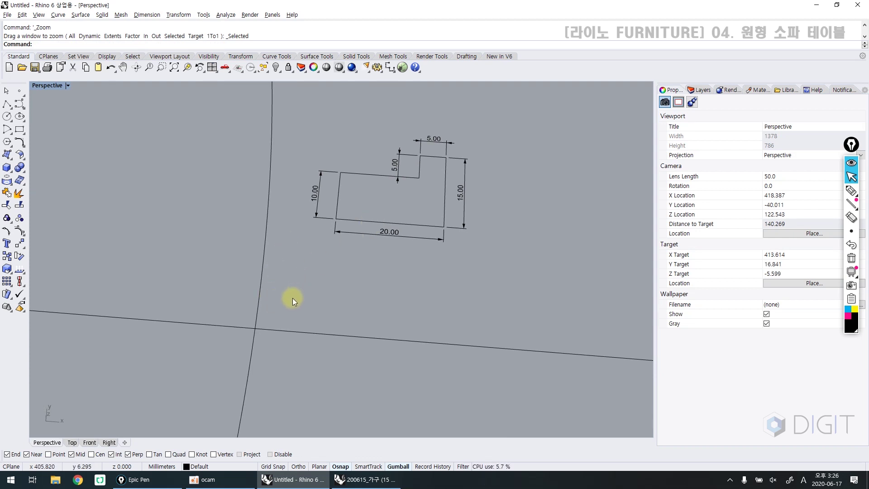
Step: Start a polyline at the intersection of the circle and the horizontal line, with an Ortho segment 5 mm along positive Y
{"action": "scroll", "coordinate": [263, 327], "scroll_direction": "down", "scroll_amount": 8}
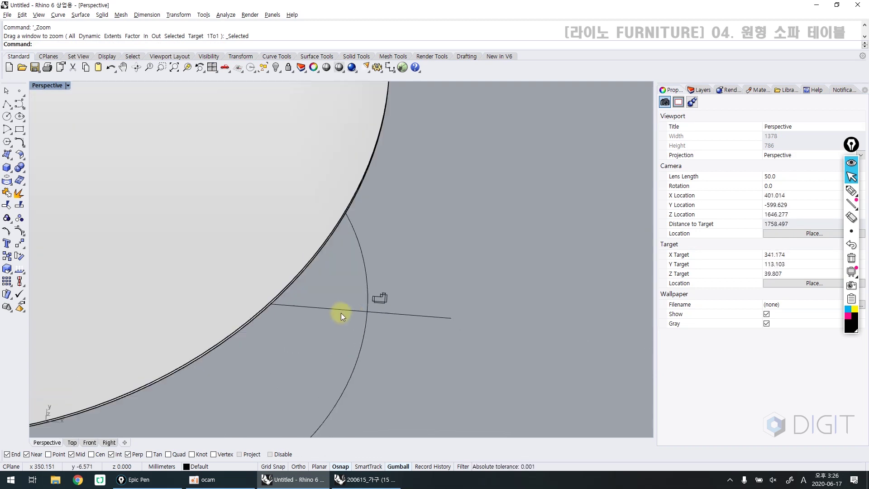
{"action": "scroll", "coordinate": [349, 313], "scroll_direction": "up", "scroll_amount": 3}
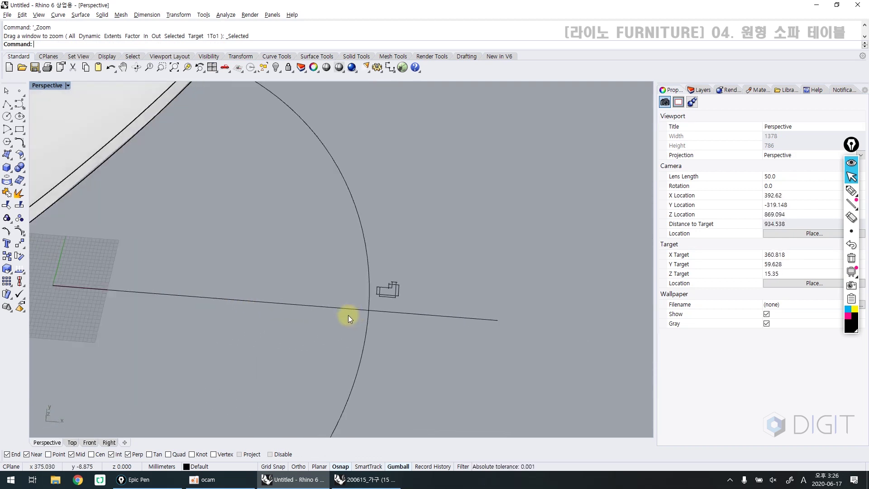
{"action": "scroll", "coordinate": [371, 304], "scroll_direction": "up", "scroll_amount": 16}
{"action": "left_click", "coordinate": [370, 305]}
{"action": "left_click", "coordinate": [396, 289]}
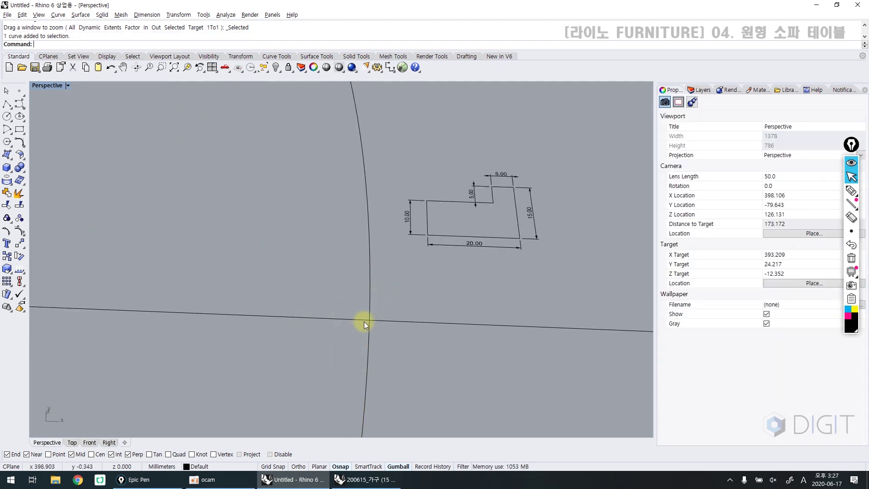
{"action": "right_click_drag", "start_coordinate": [387, 297], "coordinate": [362, 298], "text": "shift"}
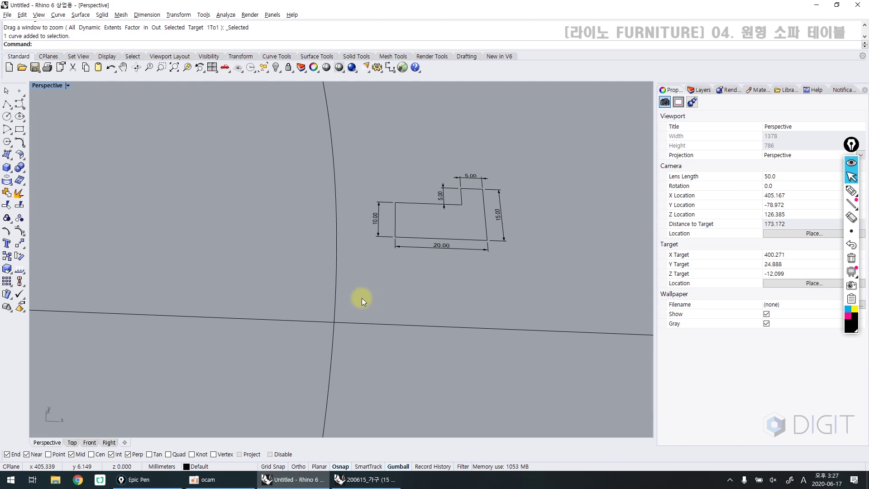
{"action": "key", "text": "Return"}
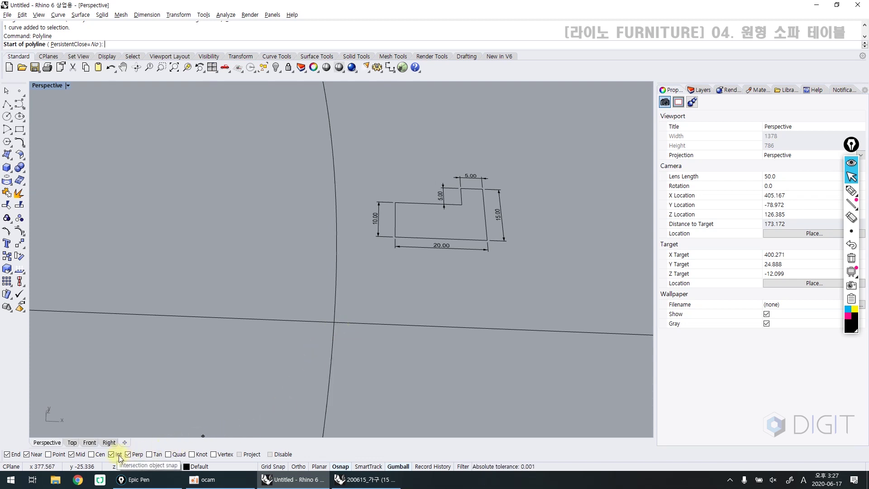
{"action": "left_click", "coordinate": [334, 322]}
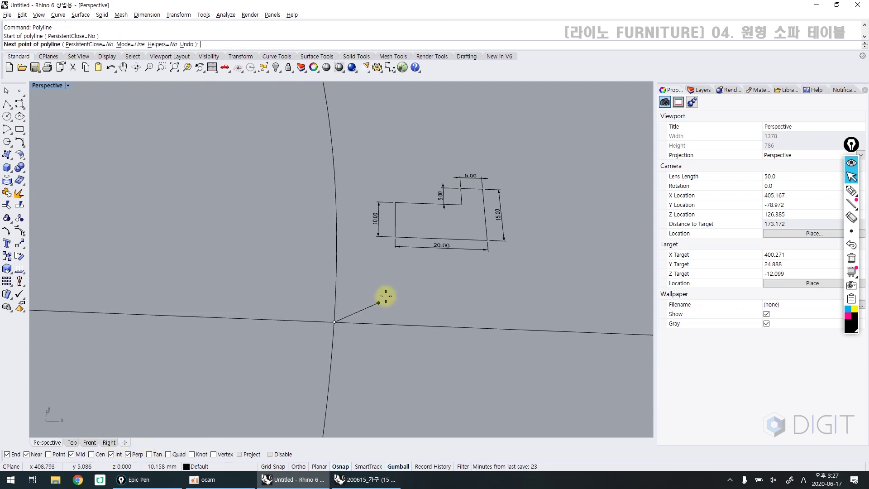
{"action": "key", "text": "F8"}
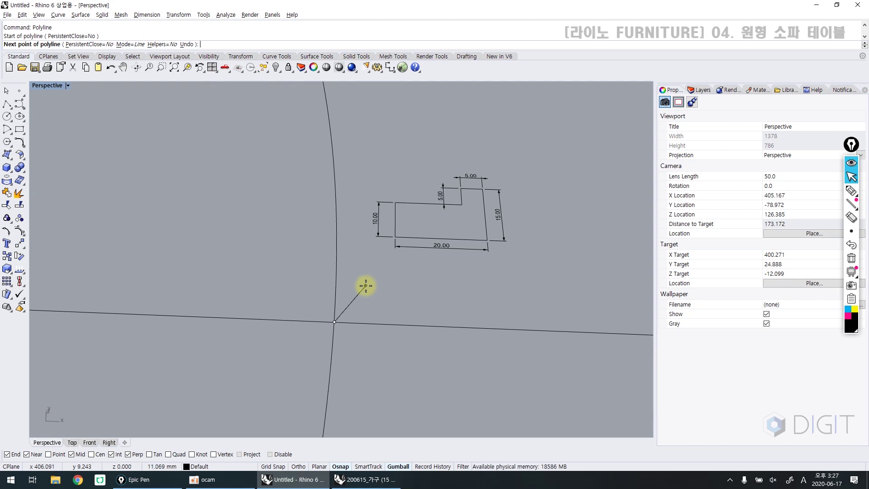
{"action": "type", "text": "5"}
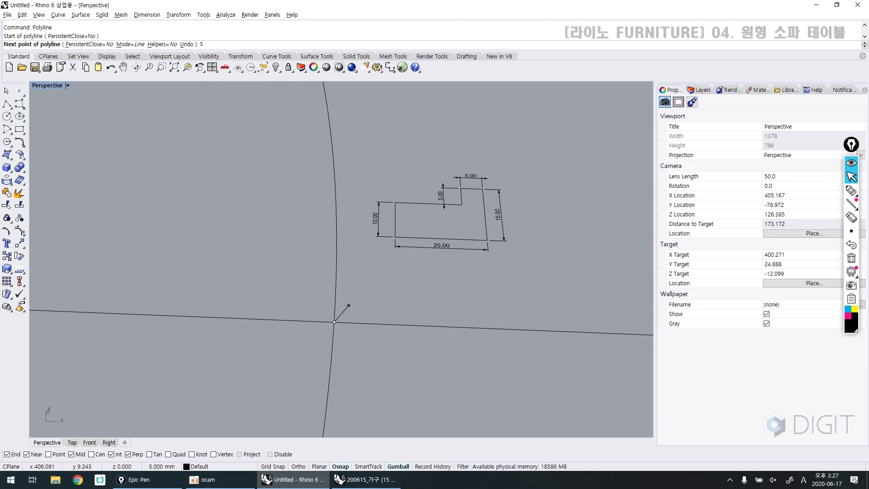
{"action": "key", "text": "F8"}
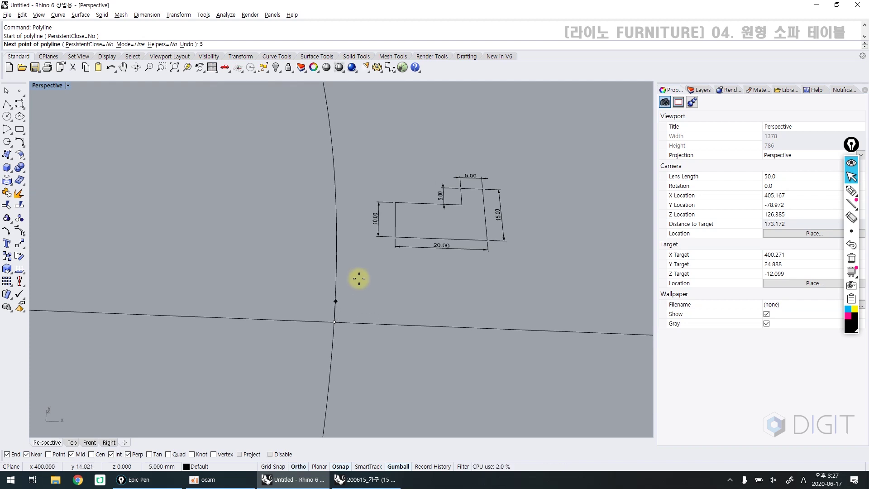
{"action": "left_click", "coordinate": [359, 278]}
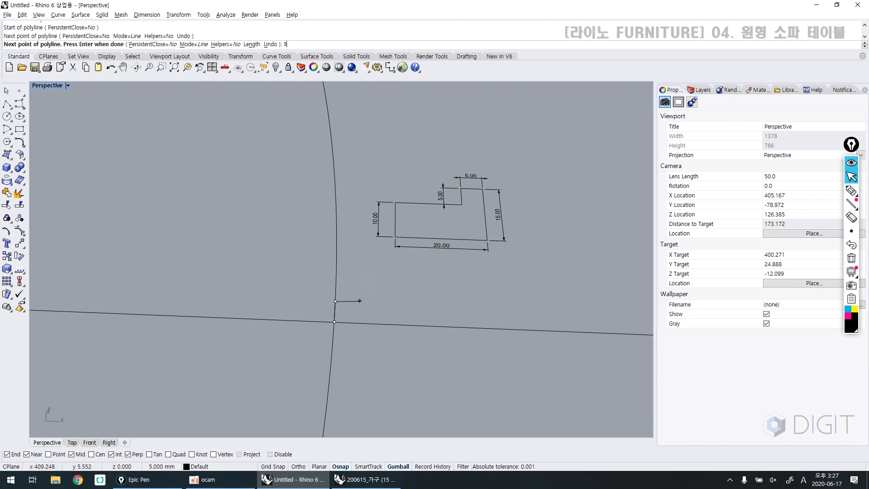
Step: Continue the polyline 5 mm outward, 15 mm along negative Y, 20 mm inward and 10 mm along positive Y, closing it at the start point
{"action": "left_click", "coordinate": [372, 308]}
{"action": "type", "text": "15"}
{"action": "key", "text": "shift"}
{"action": "left_click", "coordinate": [350, 372]}
{"action": "type", "text": "20"}
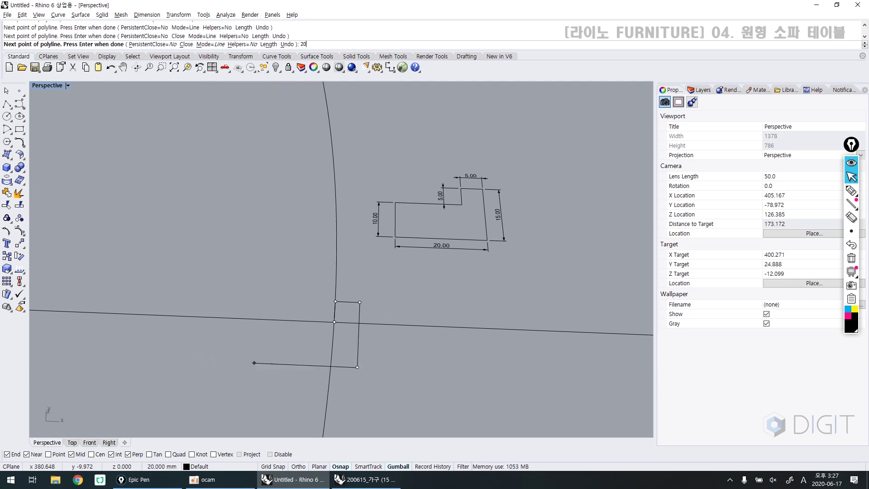
{"action": "key", "text": "Return"}
{"action": "type", "text": "1"}
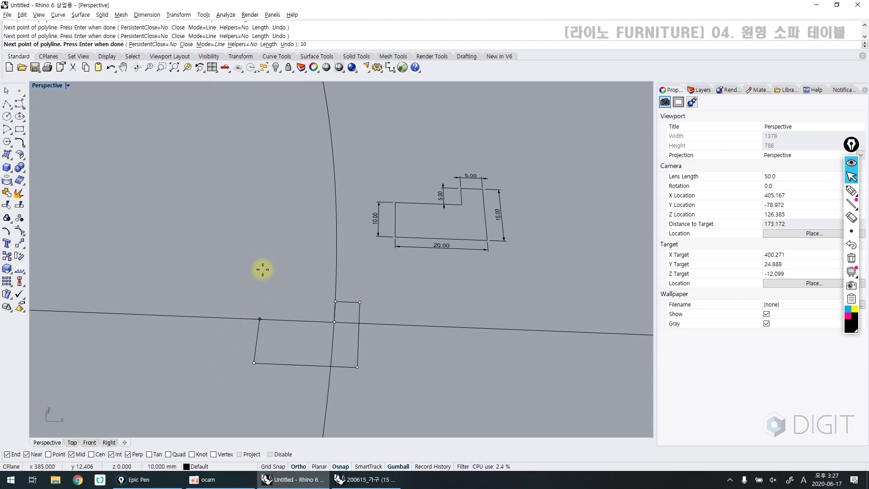
{"action": "left_click", "coordinate": [337, 324]}
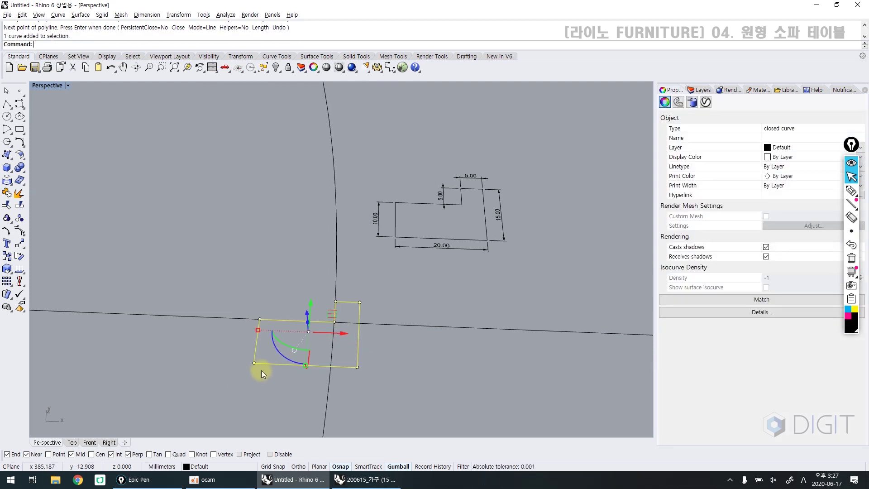
Step: Mark the inner corner of the dimensioned reference profile with a point object
{"action": "left_click", "coordinate": [441, 299]}
{"action": "scroll", "coordinate": [452, 210], "scroll_direction": "up", "scroll_amount": 8}
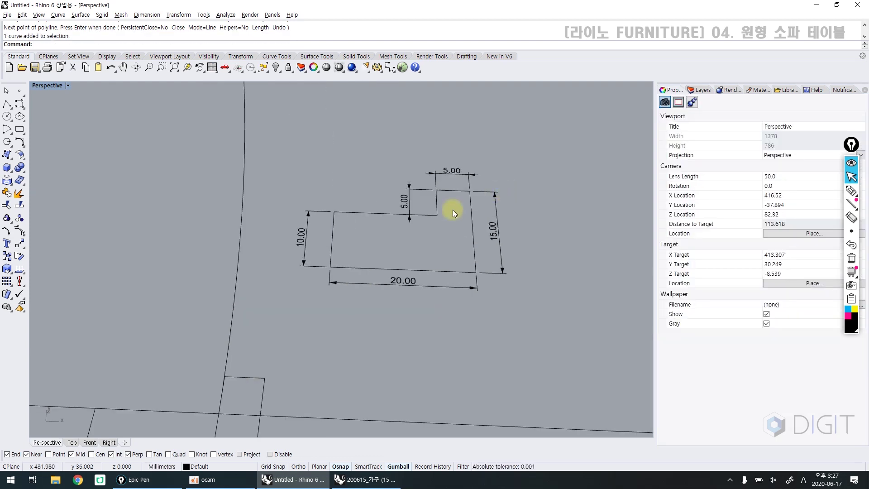
{"action": "left_click", "coordinate": [20, 91]}
{"action": "left_click", "coordinate": [444, 236]}
{"action": "left_click", "coordinate": [447, 248]}
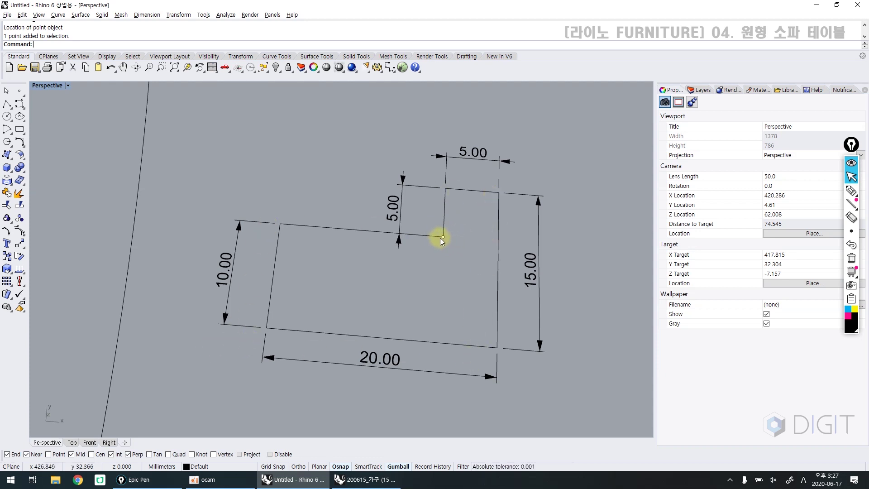
Step: Delete the dimensioned reference profile together with its dimensions and the corner point
{"action": "scroll", "coordinate": [441, 237], "scroll_direction": "down", "scroll_amount": 8}
{"action": "left_click_drag", "start_coordinate": [499, 194], "coordinate": [403, 262]}
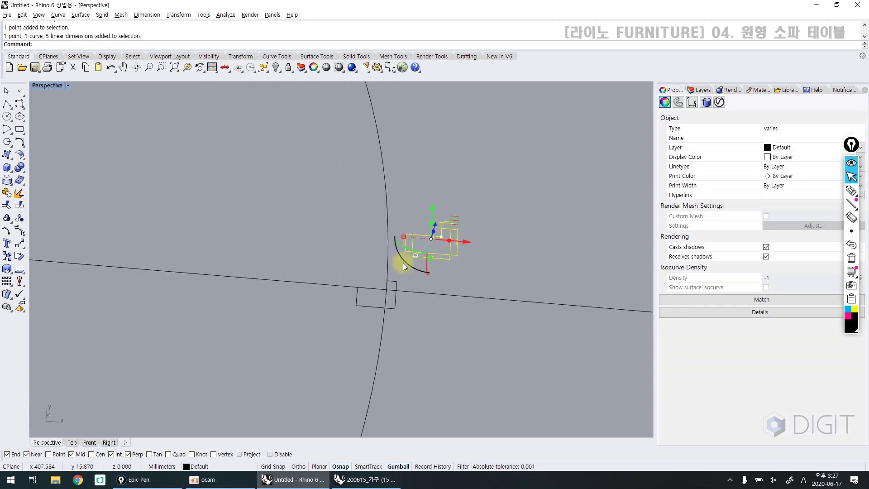
{"action": "key", "text": "Delete"}
Step: Move the new L-shaped profile from its inner corner to the seam's lower end on the tabletop disc's edge
{"action": "left_click", "coordinate": [395, 302]}
{"action": "right_click_drag", "start_coordinate": [395, 302], "coordinate": [354, 243]}
{"action": "type", "text": "M"}
{"action": "key", "text": "Return"}
{"action": "scroll", "coordinate": [349, 252], "scroll_direction": "up", "scroll_amount": 3}
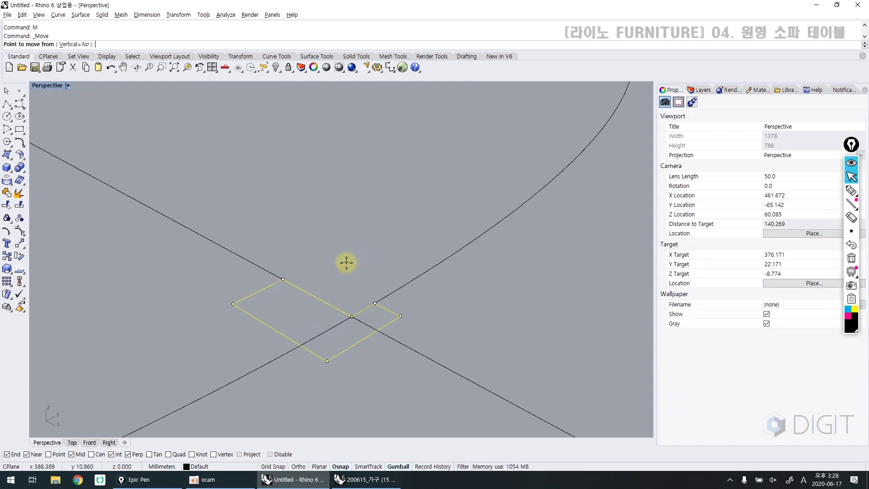
{"action": "left_click", "coordinate": [351, 316]}
{"action": "scroll", "coordinate": [351, 316], "scroll_direction": "down", "scroll_amount": 5}
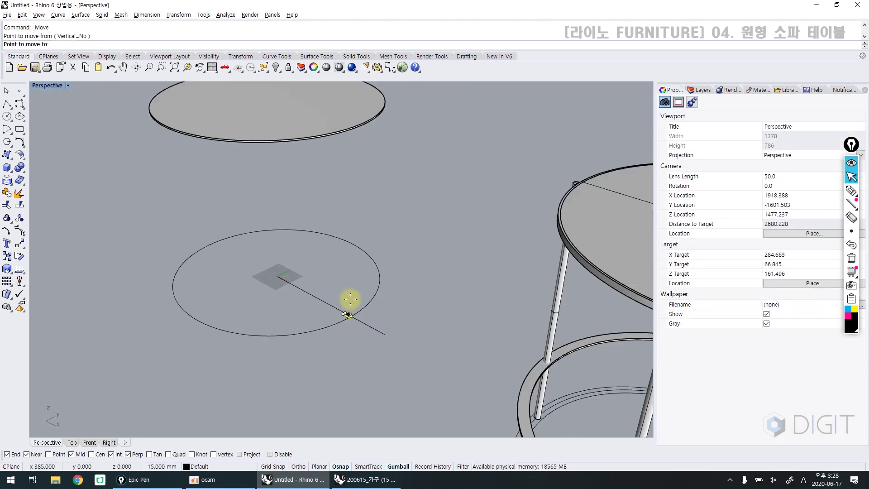
{"action": "scroll", "coordinate": [357, 149], "scroll_direction": "up", "scroll_amount": 2}
{"action": "key", "text": "ctrl+w"}
{"action": "left_click_drag", "start_coordinate": [346, 106], "coordinate": [353, 110]}
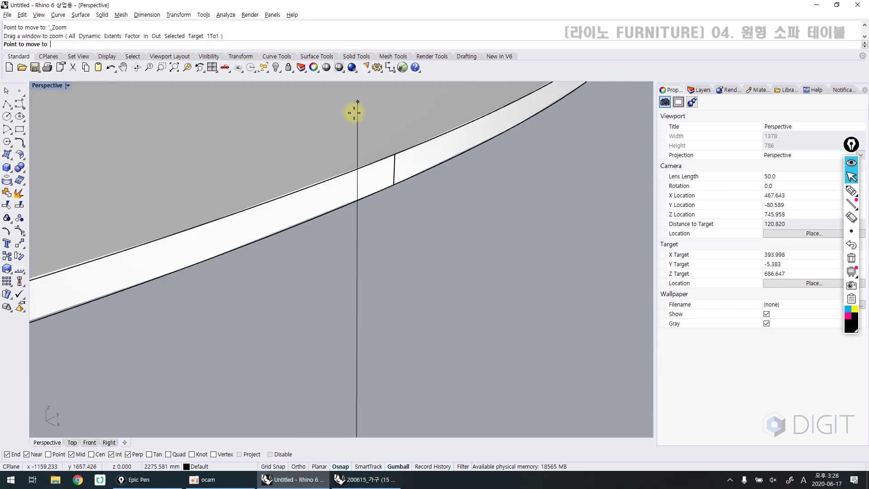
{"action": "left_click", "coordinate": [395, 189]}
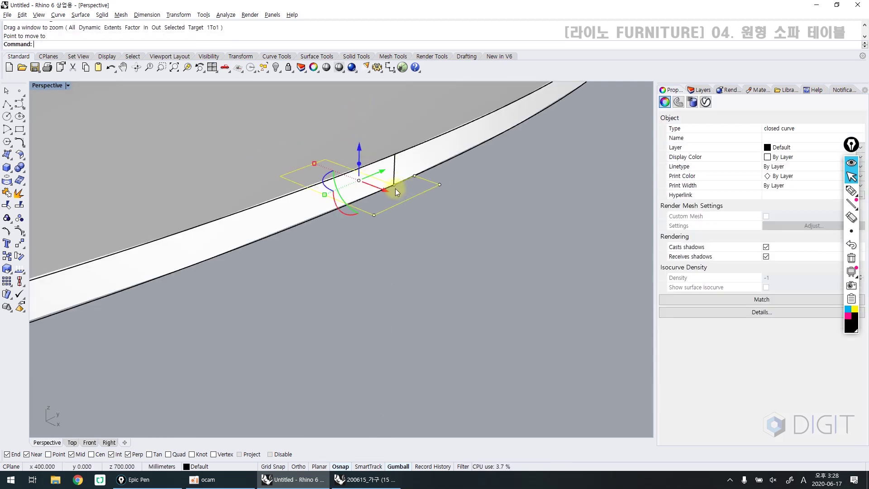
Step: Undo the point-to-point move and raise the L-shaped profile 700 mm along the Z axis instead
{"action": "type", "text": "zs"}
{"action": "key", "text": "Return"}
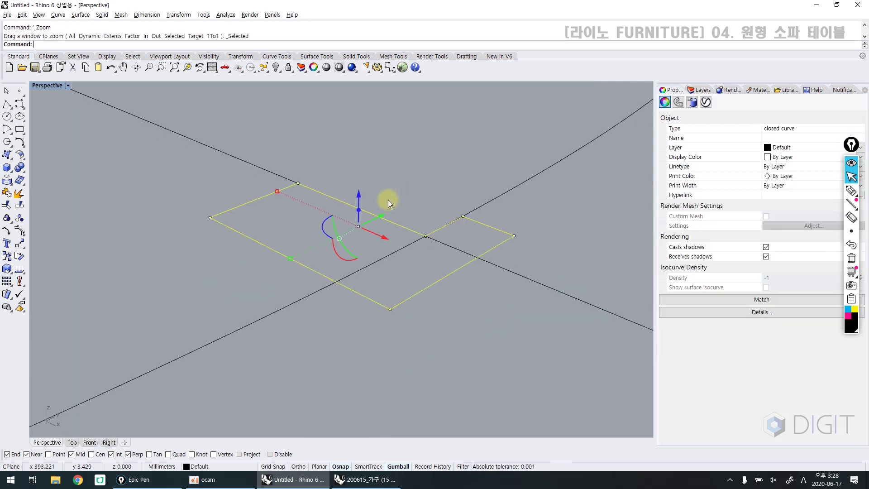
{"action": "left_click", "coordinate": [359, 195]}
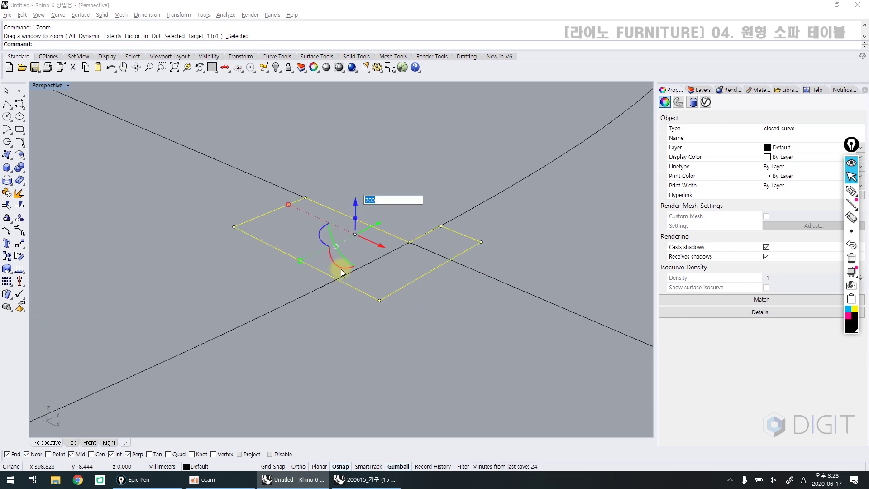
{"action": "key", "text": "Return"}
{"action": "type", "text": "zs"}
{"action": "key", "text": "Return"}
{"action": "key", "text": "Escape"}
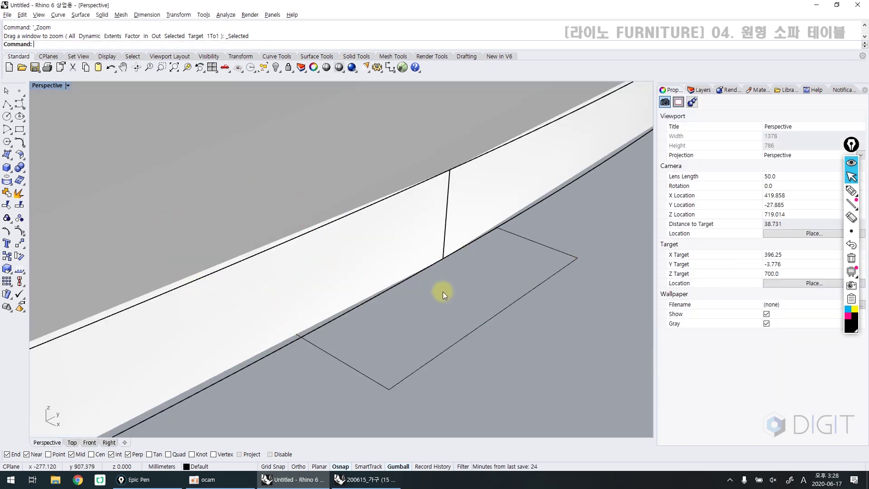
Step: Examine how the raised L-shaped profile meets the tabletop disc's lower edge at the seam
{"action": "scroll", "coordinate": [427, 294], "scroll_direction": "down", "scroll_amount": 5}
{"action": "left_click", "coordinate": [433, 329]}
{"action": "scroll", "coordinate": [410, 340], "scroll_direction": "down", "scroll_amount": 1}
{"action": "left_click_drag", "start_coordinate": [446, 304], "coordinate": [407, 344]}
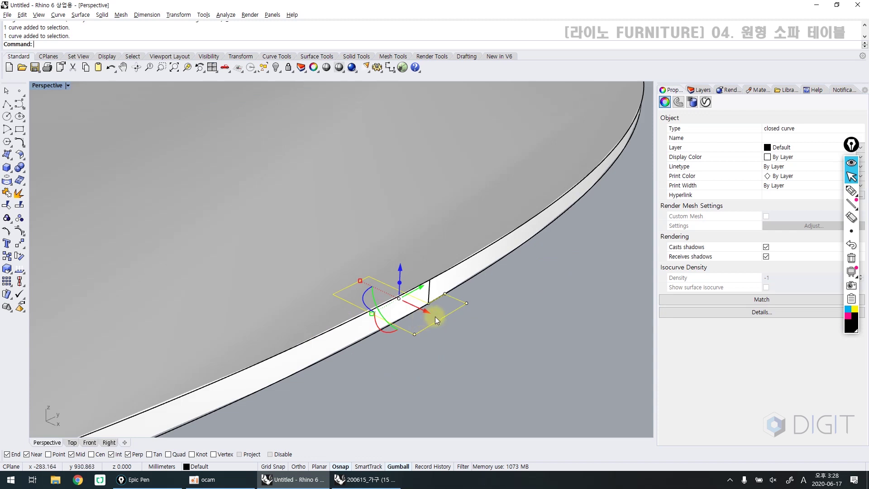
{"action": "left_click", "coordinate": [459, 273]}
{"action": "left_click", "coordinate": [453, 313]}
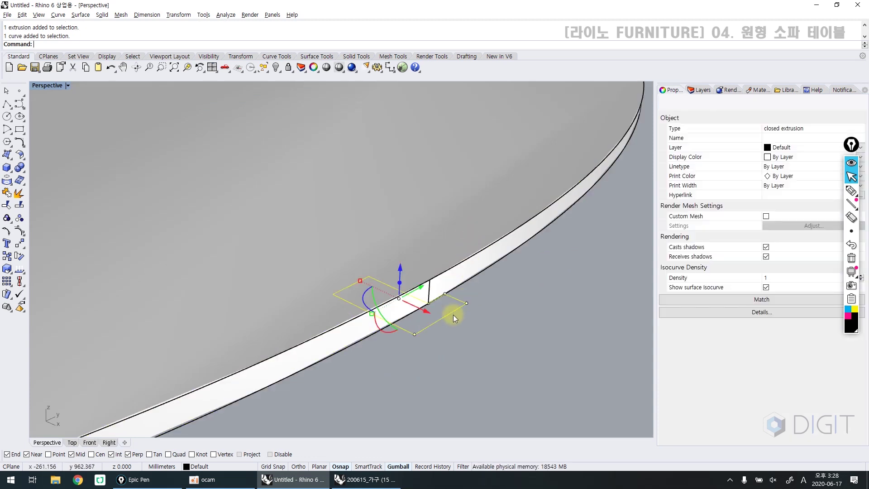
{"action": "left_click", "coordinate": [406, 274]}
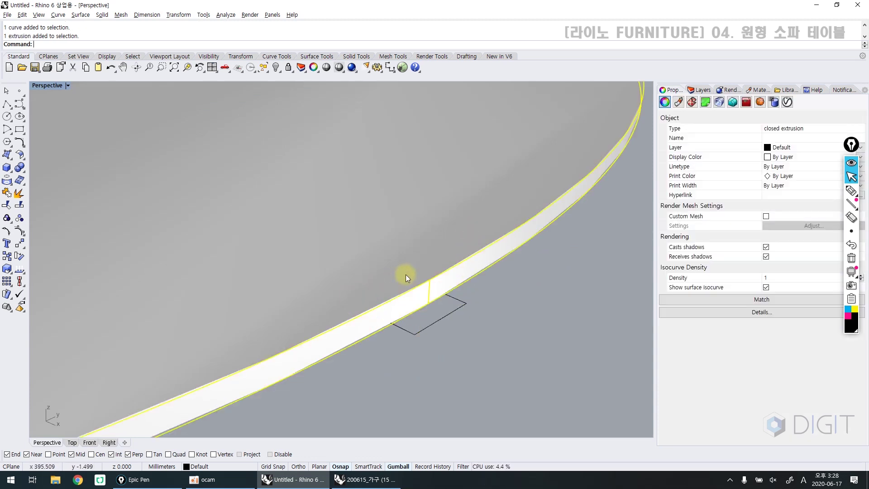
{"action": "left_click", "coordinate": [504, 292]}
{"action": "left_click", "coordinate": [461, 310]}
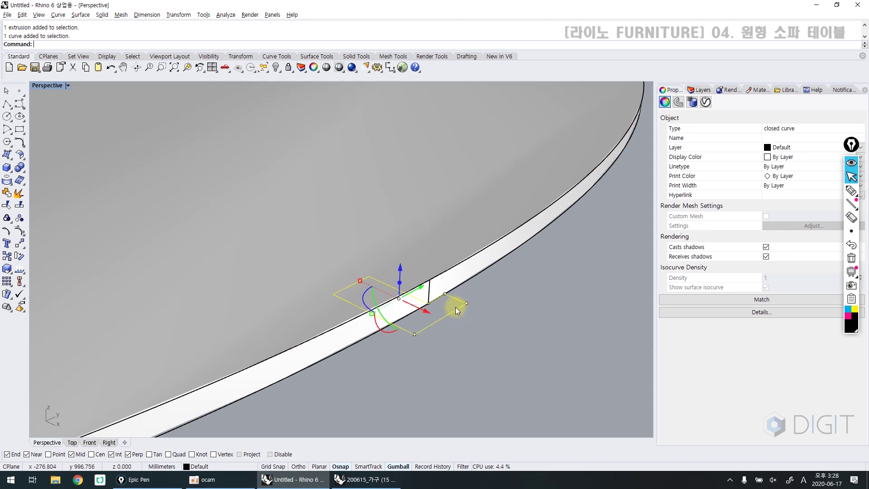
{"action": "left_click", "coordinate": [432, 318]}
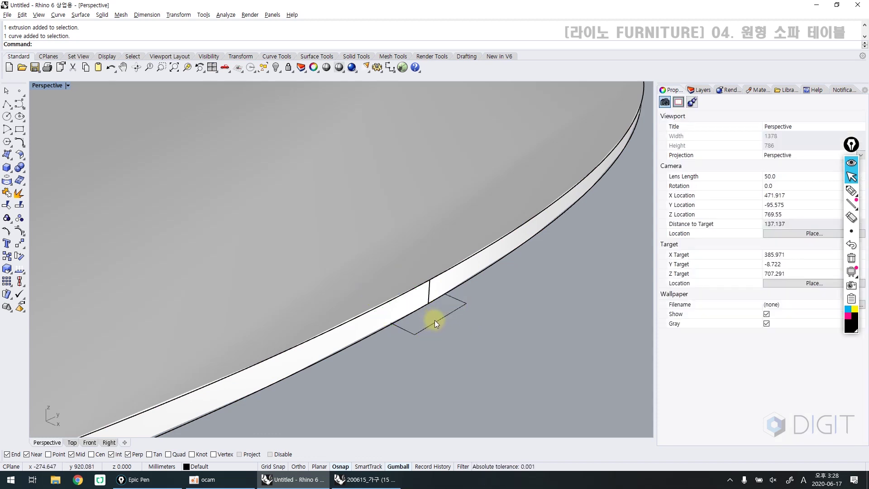
{"action": "key", "text": "Return"}
{"action": "left_click_drag", "start_coordinate": [422, 319], "coordinate": [436, 298]}
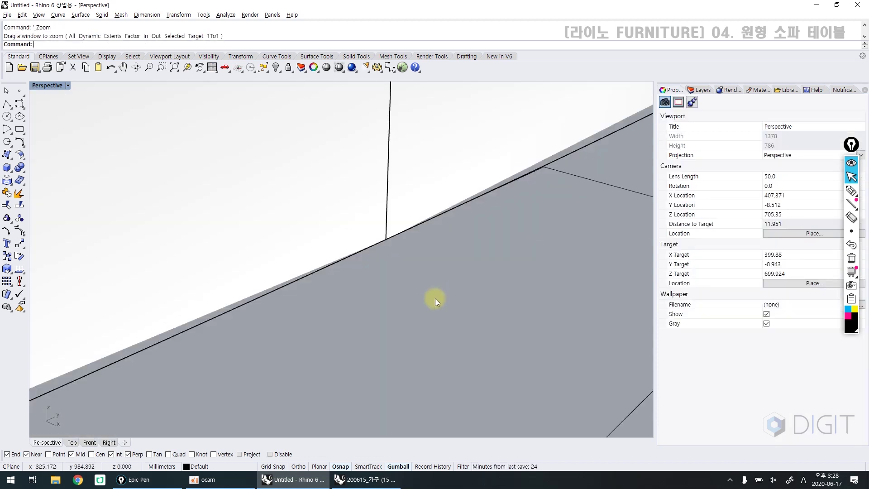
{"action": "scroll", "coordinate": [436, 300], "scroll_direction": "down", "scroll_amount": 10}
Step: Try to stand the L-shaped profile upright by rotating it with the gumball, and undo the rotation
{"action": "left_click", "coordinate": [404, 354]}
{"action": "right_click_drag", "start_coordinate": [405, 349], "coordinate": [383, 336]}
{"action": "left_click_drag", "start_coordinate": [354, 347], "coordinate": [389, 352], "text": "shift"}
{"action": "left_click", "coordinate": [389, 352]}
{"action": "right_click_drag", "start_coordinate": [422, 327], "coordinate": [407, 302]}
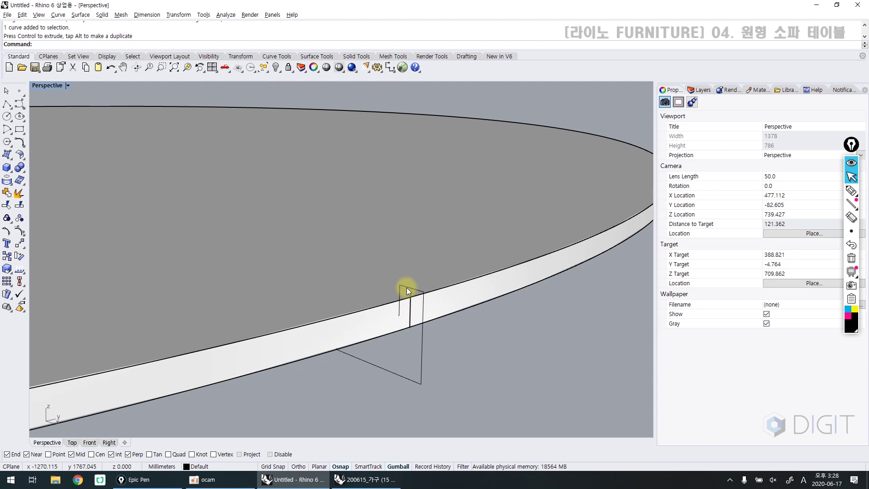
{"action": "left_click", "coordinate": [407, 287]}
{"action": "key", "text": "ctrl+z"}
Step: Set the Perspective viewport to Wireframe display so the whole profile shows through the tabletop disc
{"action": "left_click", "coordinate": [414, 340]}
{"action": "right_click_drag", "start_coordinate": [414, 340], "coordinate": [416, 360]}
{"action": "key", "text": "ctrl+alt+w"}
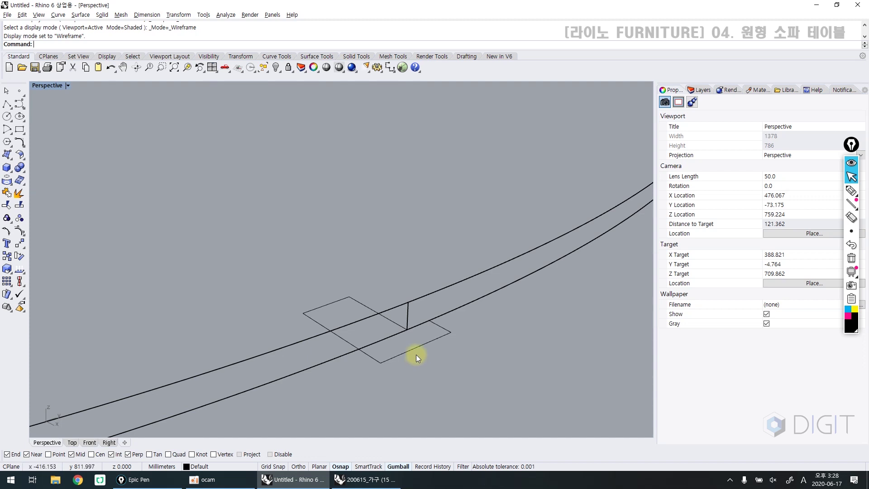
{"action": "key", "text": "ctrl+shift+3"}
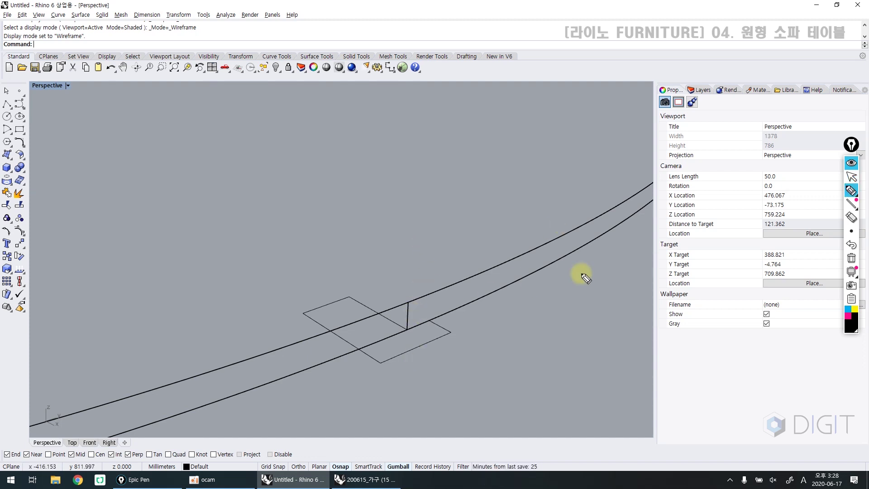
{"action": "left_click", "coordinate": [854, 309]}
{"action": "left_click_drag", "start_coordinate": [409, 326], "coordinate": [403, 330]}
{"action": "mouse_move", "coordinate": [360, 306]}
{"action": "left_mouse_down"}
{"action": "mouse_move", "coordinate": [316, 277]}
{"action": "mouse_move", "coordinate": [327, 273]}
{"action": "left_mouse_up"}
{"action": "mouse_move", "coordinate": [410, 346]}
{"action": "left_mouse_down"}
{"action": "mouse_move", "coordinate": [436, 308]}
{"action": "mouse_move", "coordinate": [445, 312]}
{"action": "left_mouse_up"}
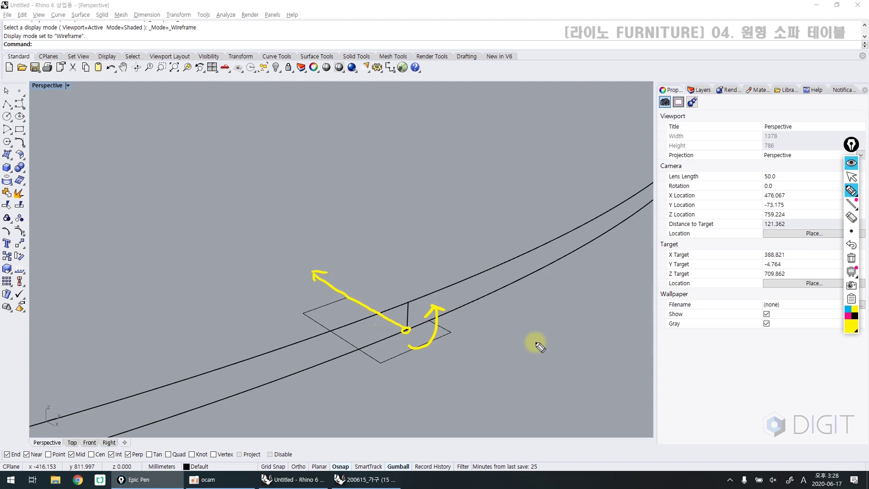
{"action": "mouse_move", "coordinate": [412, 322]}
{"action": "left_mouse_down"}
{"action": "mouse_move", "coordinate": [398, 341]}
{"action": "mouse_move", "coordinate": [420, 336]}
{"action": "left_mouse_up"}
{"action": "left_click_drag", "start_coordinate": [356, 287], "coordinate": [345, 306]}
{"action": "mouse_move", "coordinate": [415, 321]}
{"action": "left_mouse_down"}
{"action": "mouse_move", "coordinate": [361, 293]}
{"action": "mouse_move", "coordinate": [384, 290]}
{"action": "left_mouse_up"}
{"action": "key", "text": "ctrl+shift+7"}
{"action": "key", "text": "ctrl+shift+2"}
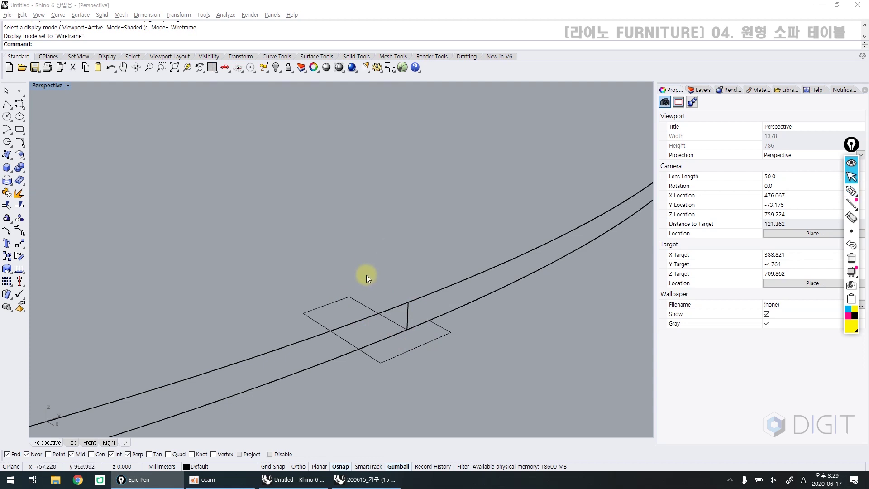
Step: Rotate the L-shaped profile upright by 90° in 3D about its inner edge running from the seam's lower end toward the table's centre
{"action": "right_click_drag", "start_coordinate": [366, 275], "coordinate": [370, 281]}
{"action": "key", "text": "Return"}
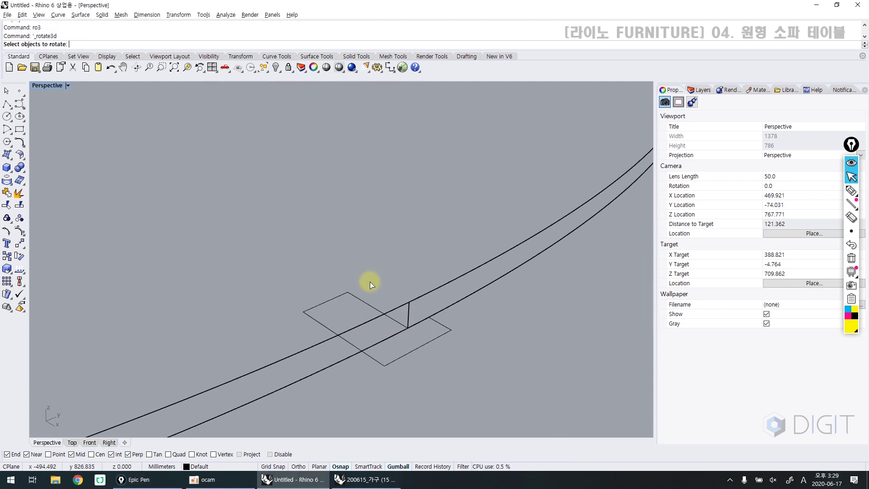
{"action": "left_click", "coordinate": [334, 301]}
{"action": "key", "text": "Return"}
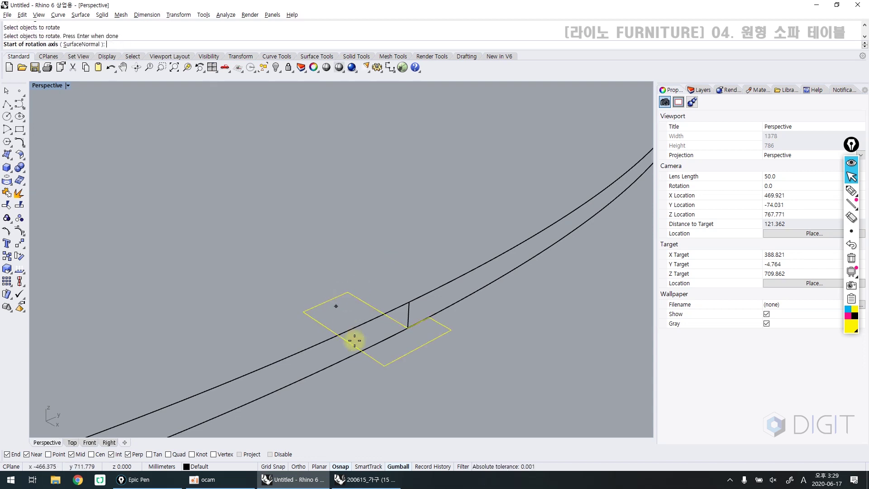
{"action": "left_click", "coordinate": [406, 332]}
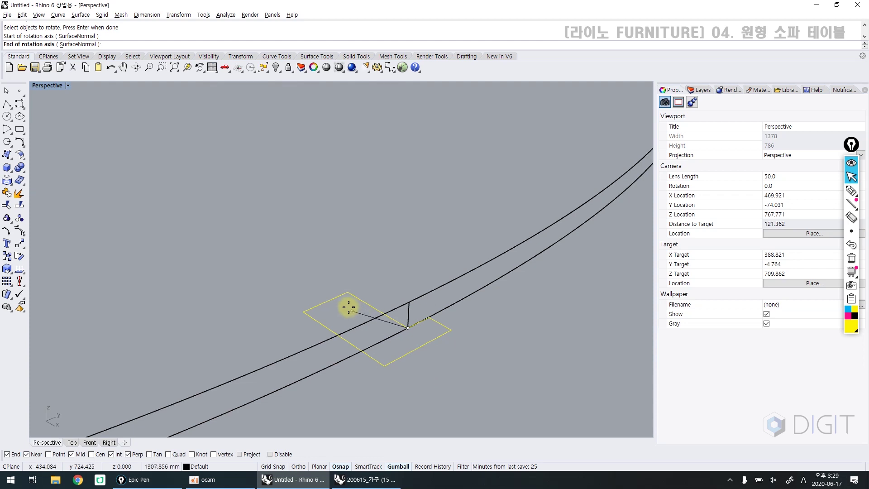
{"action": "left_click", "coordinate": [346, 291]}
{"action": "scroll", "coordinate": [346, 291], "scroll_direction": "down", "scroll_amount": 6}
{"action": "right_click_drag", "start_coordinate": [338, 287], "coordinate": [306, 260]}
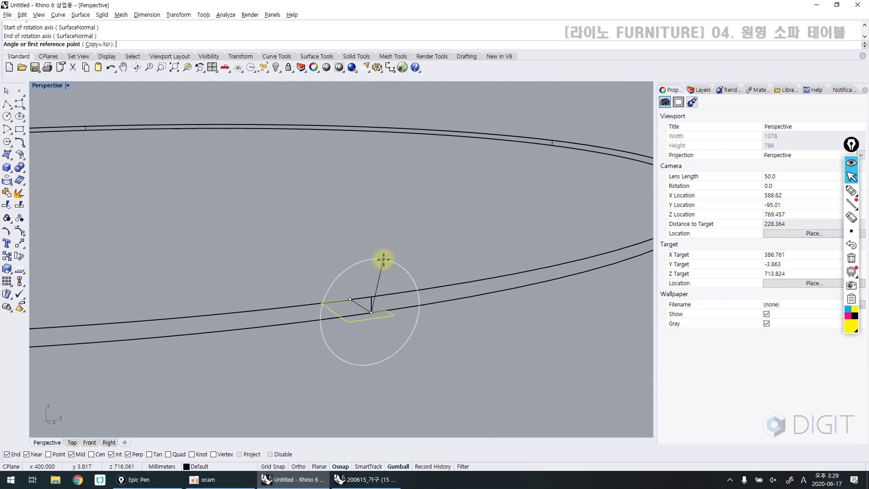
{"action": "key", "text": "F8"}
{"action": "left_click", "coordinate": [371, 203]}
{"action": "key", "text": "F8"}
{"action": "key", "text": "F8"}
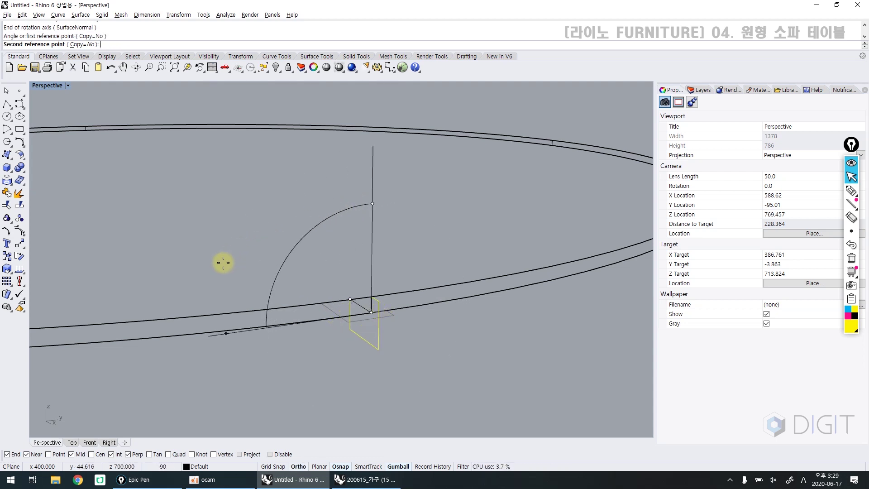
{"action": "left_click", "coordinate": [184, 354], "text": "shift"}
{"action": "right_click_drag", "start_coordinate": [358, 340], "coordinate": [398, 332]}
{"action": "left_click_drag", "start_coordinate": [410, 330], "coordinate": [379, 346]}
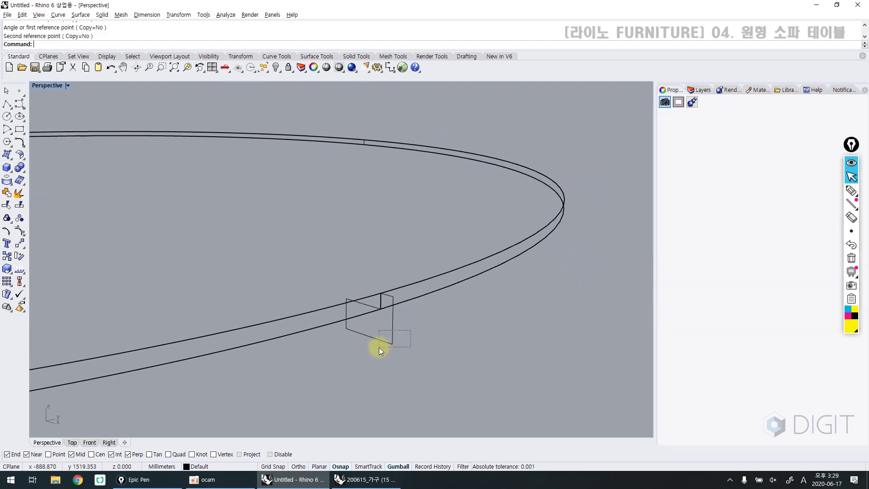
{"action": "left_click", "coordinate": [424, 332]}
{"action": "mouse_move", "coordinate": [424, 332]}
{"action": "right_mouse_down"}
{"action": "mouse_move", "coordinate": [344, 297]}
{"action": "mouse_move", "coordinate": [428, 322]}
{"action": "mouse_move", "coordinate": [440, 335]}
{"action": "right_mouse_up"}
{"action": "scroll", "coordinate": [365, 314], "scroll_direction": "up", "scroll_amount": 4}
{"action": "right_click_drag", "start_coordinate": [365, 314], "coordinate": [383, 315], "text": "shift"}
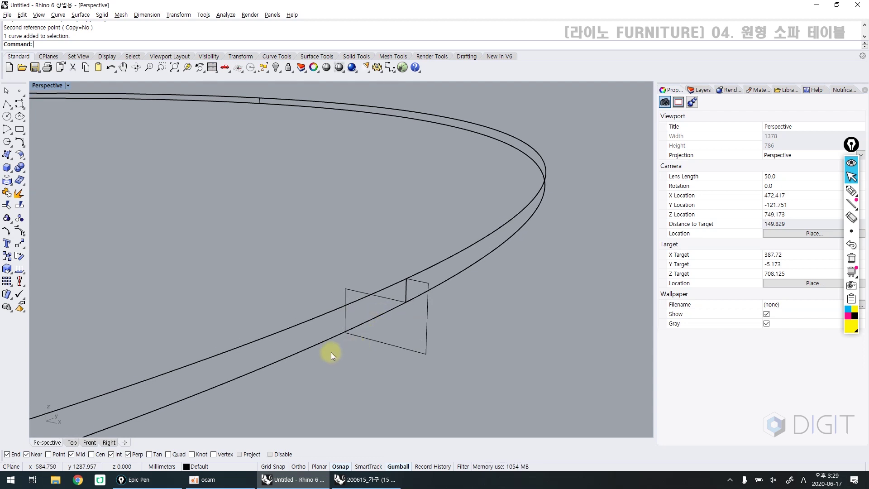
{"action": "key", "text": "ctrl+shift+3"}
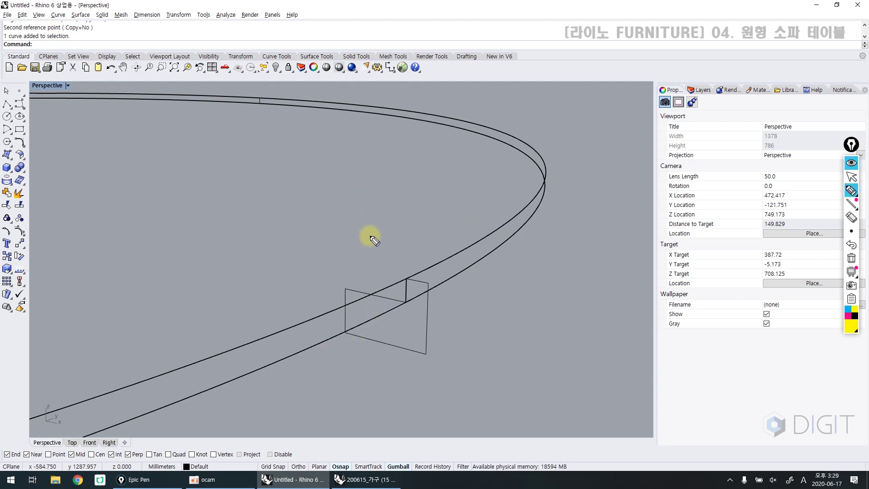
{"action": "left_click_drag", "start_coordinate": [432, 286], "coordinate": [471, 264]}
{"action": "mouse_move", "coordinate": [503, 241]}
{"action": "left_mouse_down"}
{"action": "mouse_move", "coordinate": [511, 227]}
{"action": "mouse_move", "coordinate": [495, 267]}
{"action": "mouse_move", "coordinate": [508, 266]}
{"action": "mouse_move", "coordinate": [514, 276]}
{"action": "left_mouse_up"}
{"action": "mouse_move", "coordinate": [426, 355]}
{"action": "left_mouse_down"}
{"action": "mouse_move", "coordinate": [480, 373]}
{"action": "mouse_move", "coordinate": [461, 360]}
{"action": "mouse_move", "coordinate": [495, 372]}
{"action": "mouse_move", "coordinate": [495, 354]}
{"action": "mouse_move", "coordinate": [520, 368]}
{"action": "mouse_move", "coordinate": [572, 360]}
{"action": "left_mouse_up"}
{"action": "mouse_move", "coordinate": [198, 174]}
{"action": "left_mouse_down"}
{"action": "mouse_move", "coordinate": [194, 197]}
{"action": "mouse_move", "coordinate": [296, 190]}
{"action": "mouse_move", "coordinate": [334, 171]}
{"action": "left_mouse_up"}
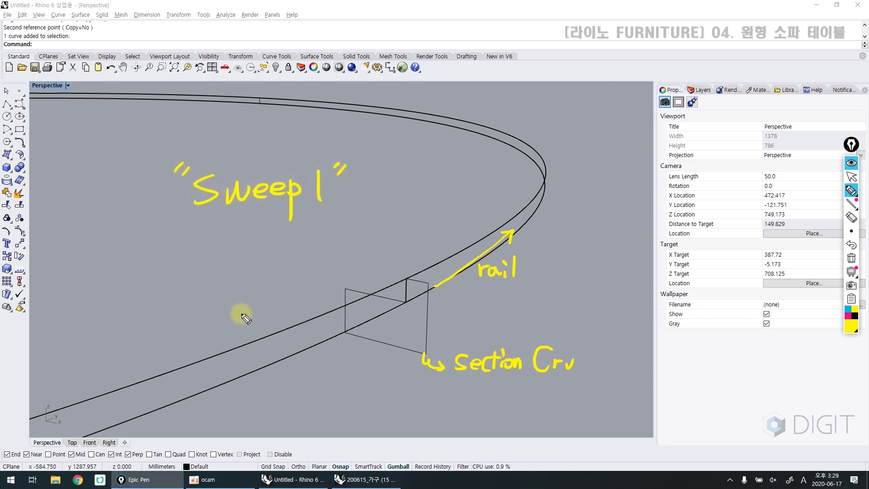
{"action": "left_click_drag", "start_coordinate": [308, 223], "coordinate": [337, 221]}
{"action": "mouse_move", "coordinate": [299, 250]}
{"action": "left_mouse_down"}
{"action": "mouse_move", "coordinate": [312, 247]}
{"action": "mouse_move", "coordinate": [327, 259]}
{"action": "left_mouse_up"}
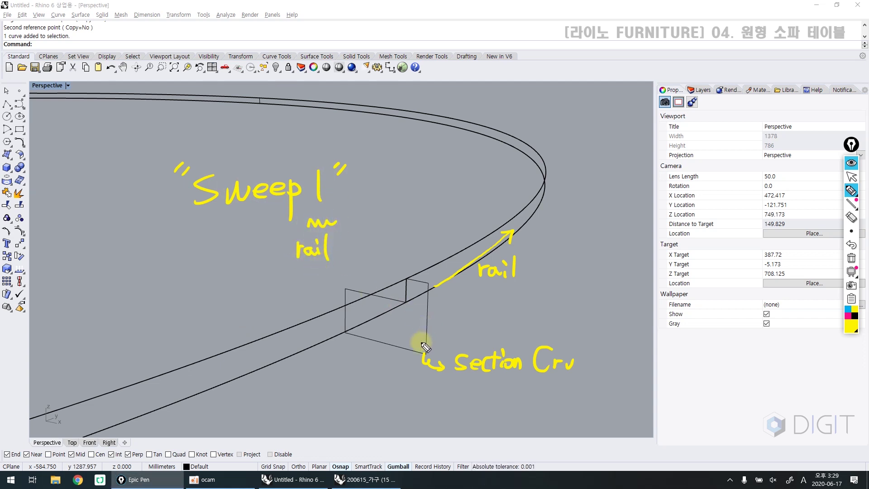
{"action": "left_click_drag", "start_coordinate": [389, 328], "coordinate": [401, 328]}
{"action": "left_click_drag", "start_coordinate": [519, 189], "coordinate": [537, 185]}
{"action": "left_click_drag", "start_coordinate": [446, 104], "coordinate": [460, 107]}
{"action": "left_click_drag", "start_coordinate": [201, 89], "coordinate": [213, 89]}
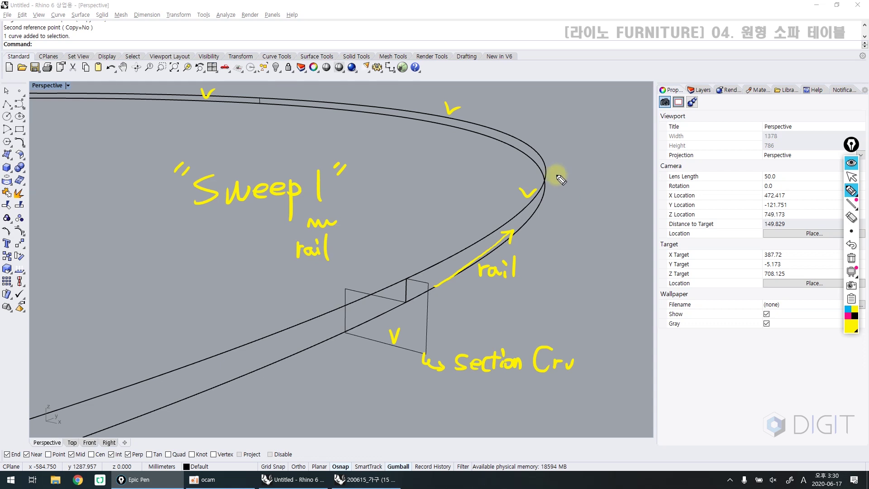
{"action": "left_click_drag", "start_coordinate": [287, 236], "coordinate": [284, 263]}
{"action": "left_click_drag", "start_coordinate": [337, 229], "coordinate": [336, 258]}
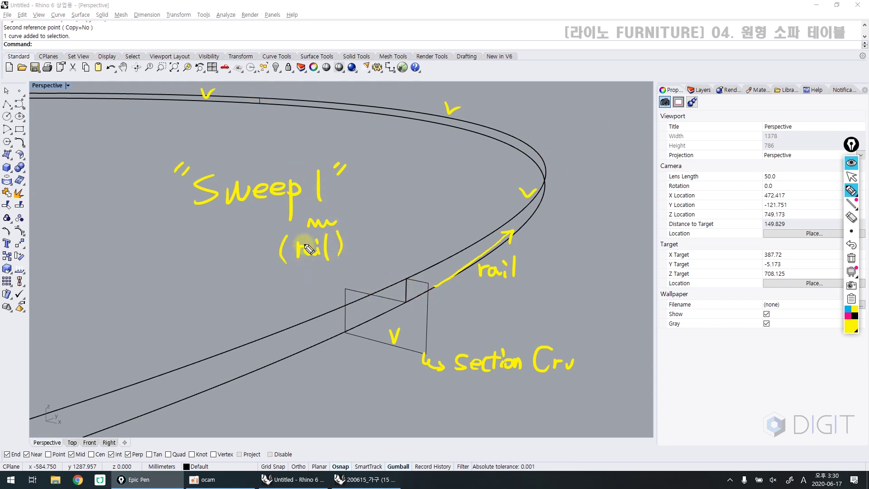
{"action": "left_click_drag", "start_coordinate": [452, 376], "coordinate": [564, 379]}
{"action": "mouse_move", "coordinate": [509, 385]}
{"action": "left_mouse_down"}
{"action": "mouse_move", "coordinate": [504, 405]}
{"action": "mouse_move", "coordinate": [527, 400]}
{"action": "mouse_move", "coordinate": [520, 398]}
{"action": "mouse_move", "coordinate": [574, 404]}
{"action": "mouse_move", "coordinate": [562, 403]}
{"action": "left_mouse_up"}
{"action": "key", "text": "Escape"}
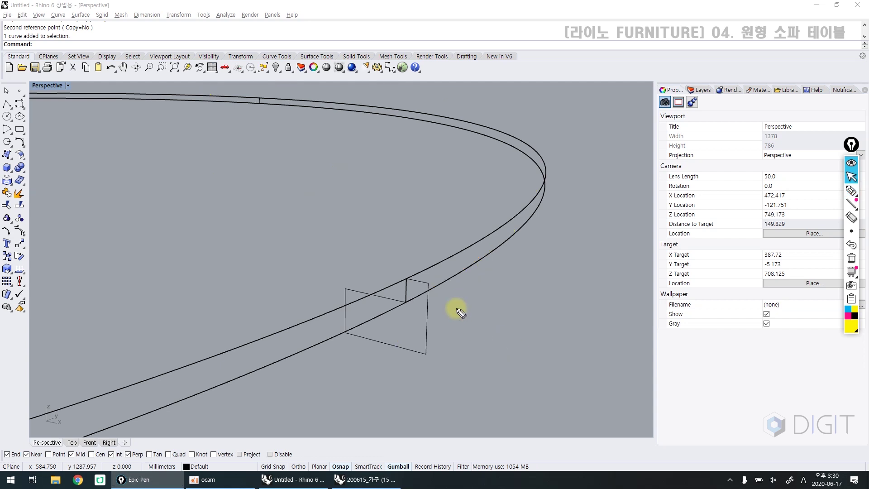
Step: Sweep the upright L-shaped profile with Sweep1 along the tabletop disc's lower edge, using Freeform frame style and unchanged cross sections
{"action": "left_click", "coordinate": [485, 300]}
{"action": "type", "text": "Sweep1"}
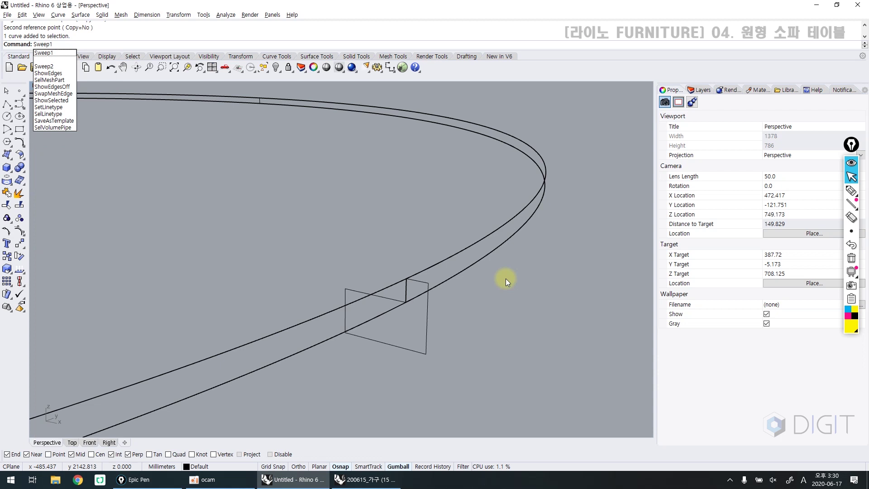
{"action": "key", "text": "Return"}
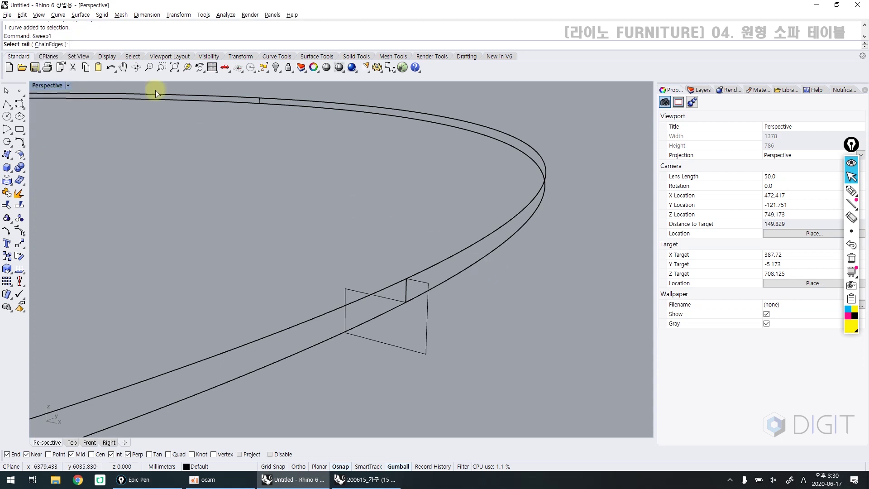
{"action": "left_click", "coordinate": [476, 261]}
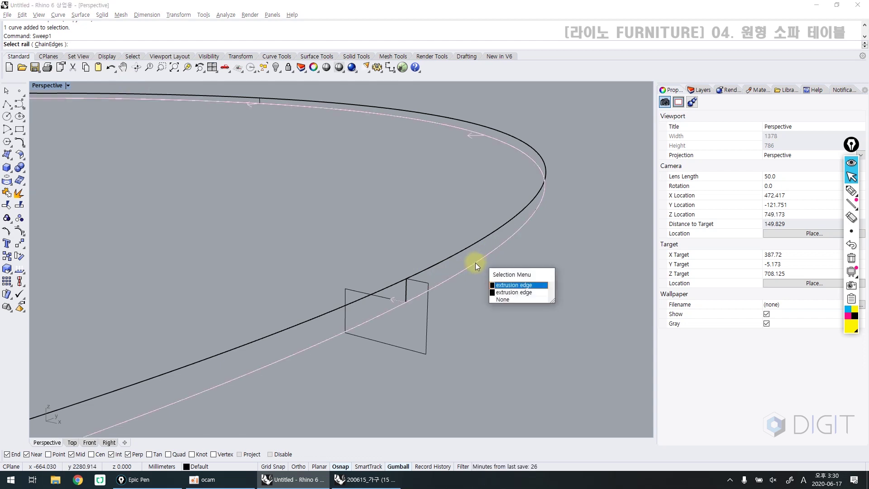
{"action": "left_click", "coordinate": [506, 285]}
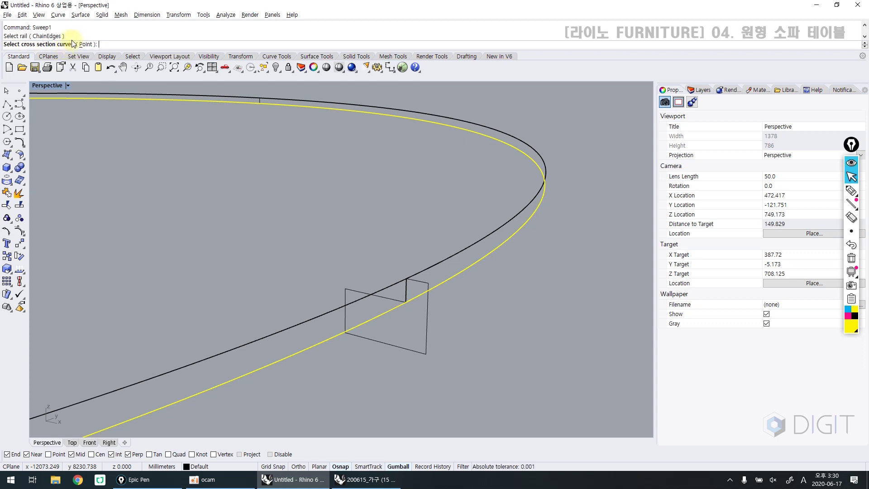
{"action": "left_click", "coordinate": [419, 351]}
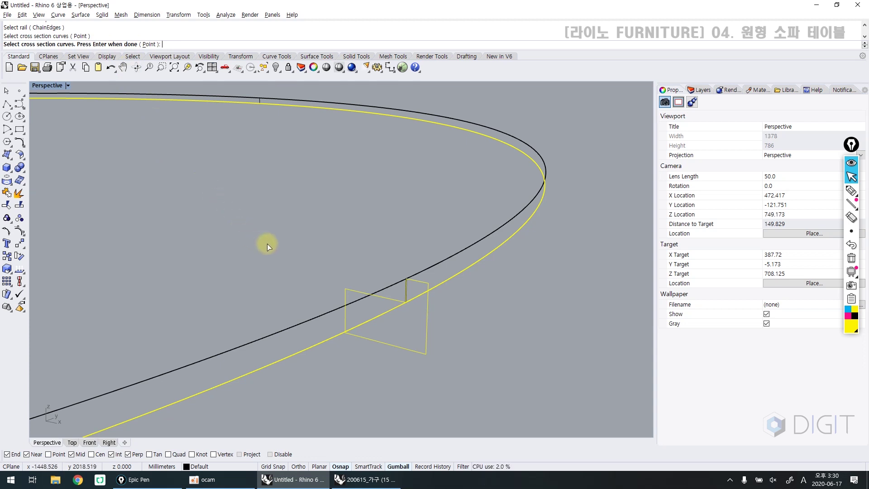
{"action": "key", "text": "Return"}
{"action": "key", "text": "Return"}
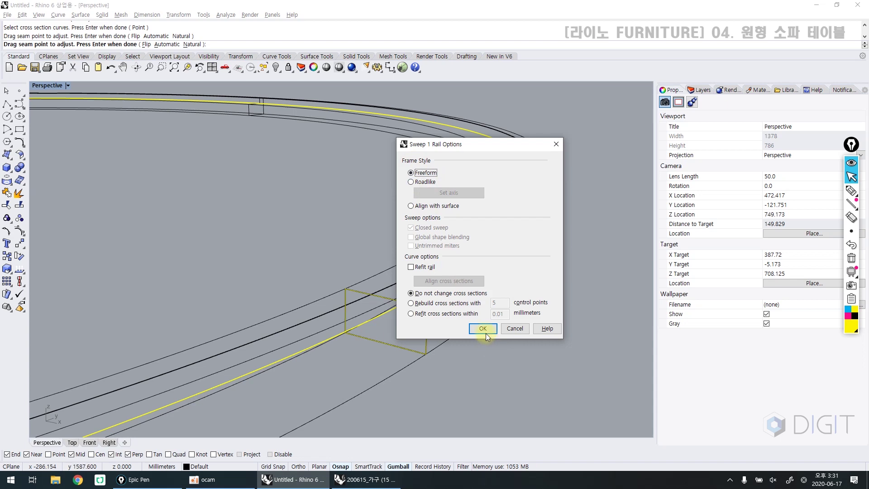
{"action": "left_click", "coordinate": [482, 325]}
Step: Return the Perspective viewport to Shaded display with the whole tabletop and swept ring frame in view
{"action": "scroll", "coordinate": [445, 302], "scroll_direction": "down", "scroll_amount": 8}
{"action": "key", "text": "ctrl+alt+s"}
{"action": "scroll", "coordinate": [445, 303], "scroll_direction": "down", "scroll_amount": 10}
{"action": "right_click_drag", "start_coordinate": [446, 302], "coordinate": [385, 331]}
Step: Examine the tabletop disc with its swept ring frame and compare it with the finished reference table beside it
{"action": "left_click", "coordinate": [384, 308]}
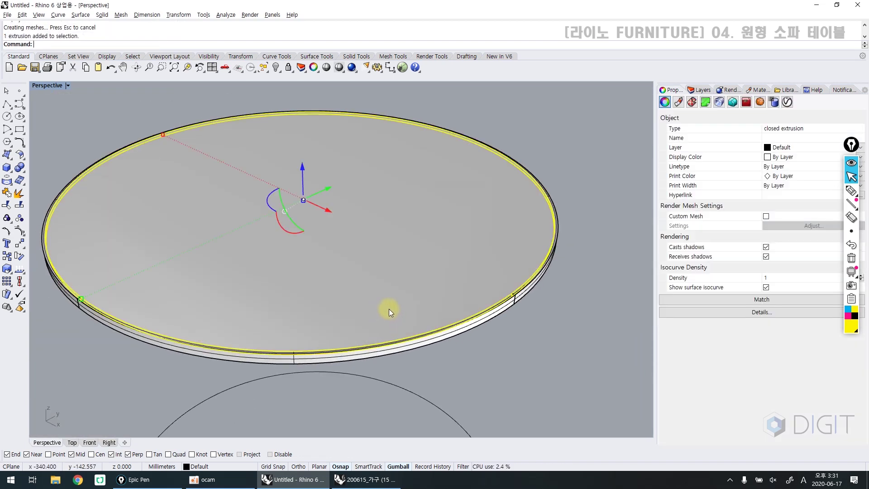
{"action": "left_click", "coordinate": [429, 344], "text": "shift"}
{"action": "left_click", "coordinate": [432, 347]}
{"action": "right_click_drag", "start_coordinate": [431, 347], "coordinate": [447, 293]}
{"action": "scroll", "coordinate": [447, 349], "scroll_direction": "down", "scroll_amount": 9}
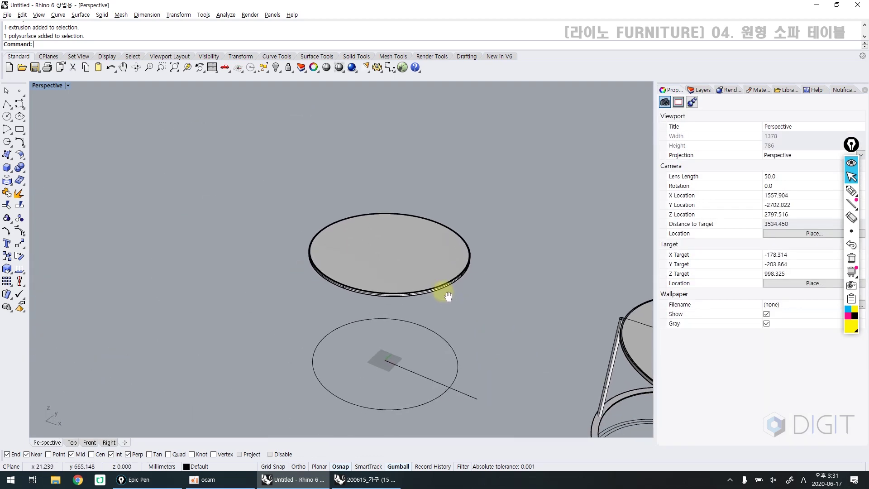
{"action": "scroll", "coordinate": [446, 292], "scroll_direction": "up", "scroll_amount": 7}
{"action": "left_click_drag", "start_coordinate": [445, 292], "coordinate": [536, 226]}
{"action": "left_click", "coordinate": [523, 251]}
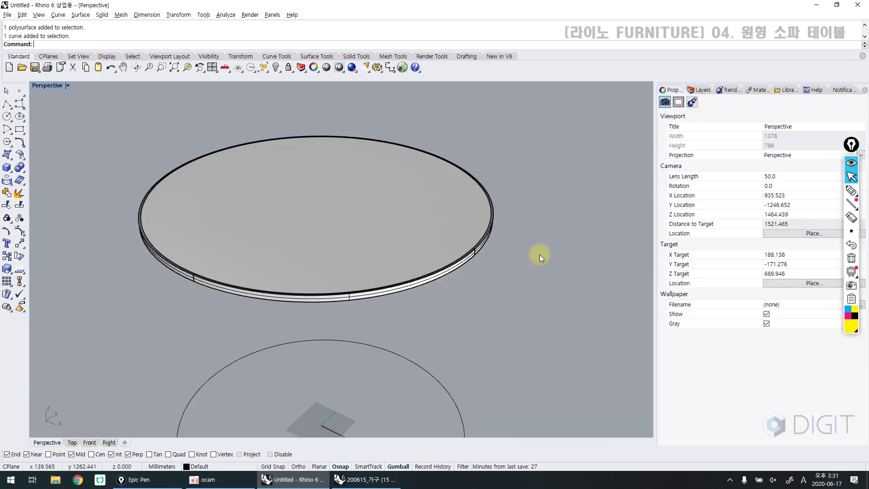
{"action": "scroll", "coordinate": [530, 254], "scroll_direction": "down", "scroll_amount": 6}
{"action": "right_click_drag", "start_coordinate": [496, 285], "coordinate": [392, 255], "text": "shift"}
{"action": "scroll", "coordinate": [417, 260], "scroll_direction": "down", "scroll_amount": 6}
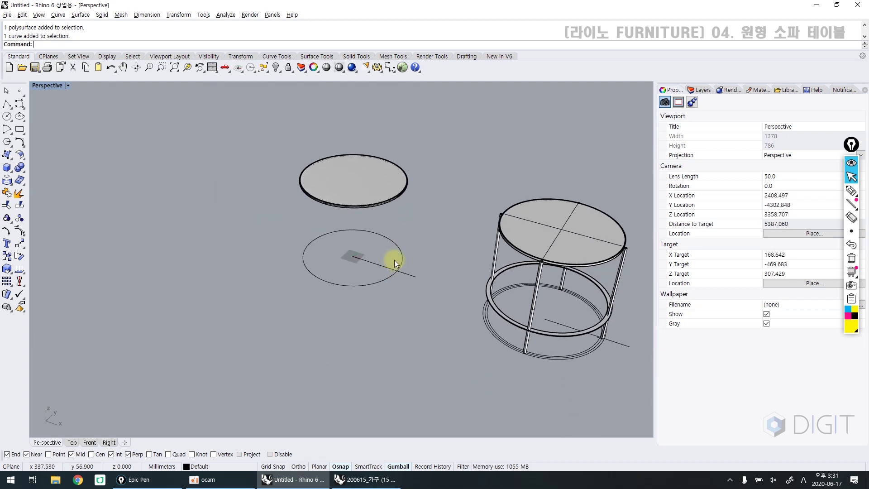
{"action": "scroll", "coordinate": [485, 267], "scroll_direction": "up", "scroll_amount": 3}
{"action": "left_click", "coordinate": [498, 246]}
{"action": "key", "text": "Escape"}
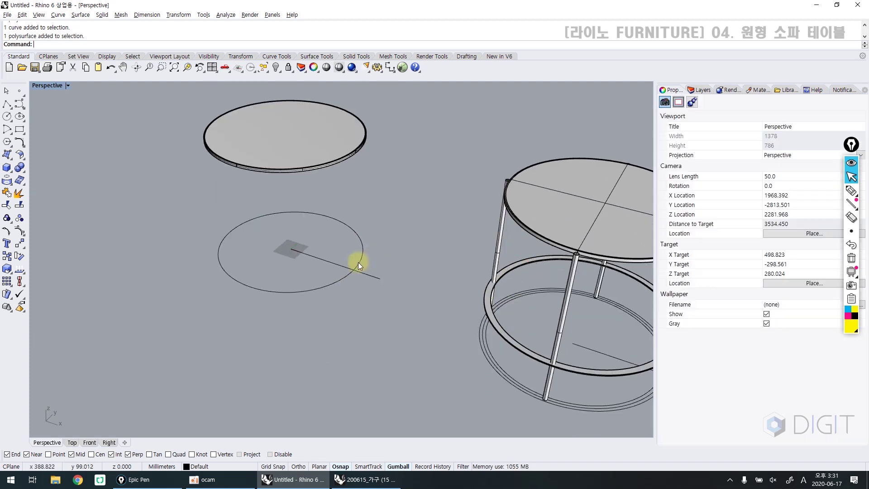
Step: Offset the circle on the floor plane outward by 15 mm
{"action": "scroll", "coordinate": [358, 270], "scroll_direction": "up", "scroll_amount": 5}
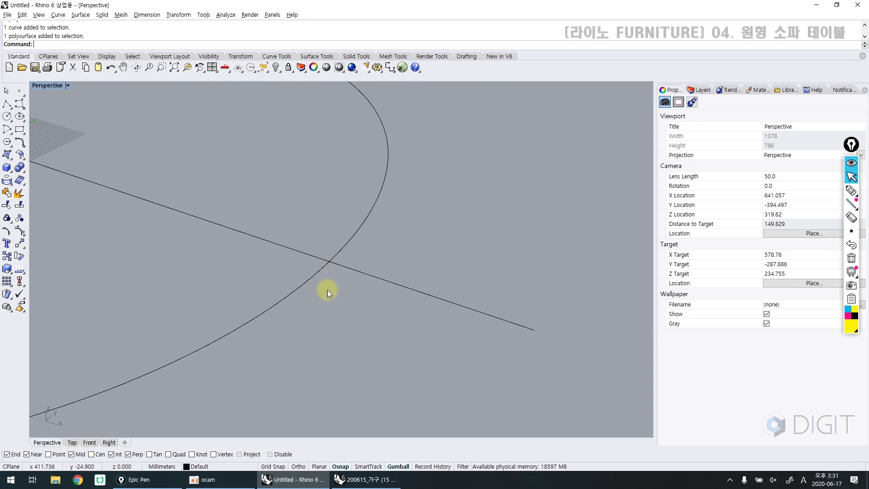
{"action": "left_click", "coordinate": [287, 295]}
{"action": "scroll", "coordinate": [370, 309], "scroll_direction": "down", "scroll_amount": 7}
{"action": "type", "text": "Offset"}
{"action": "key", "text": "Return"}
{"action": "type", "text": "15"}
{"action": "key", "text": "Return"}
{"action": "left_click", "coordinate": [381, 345]}
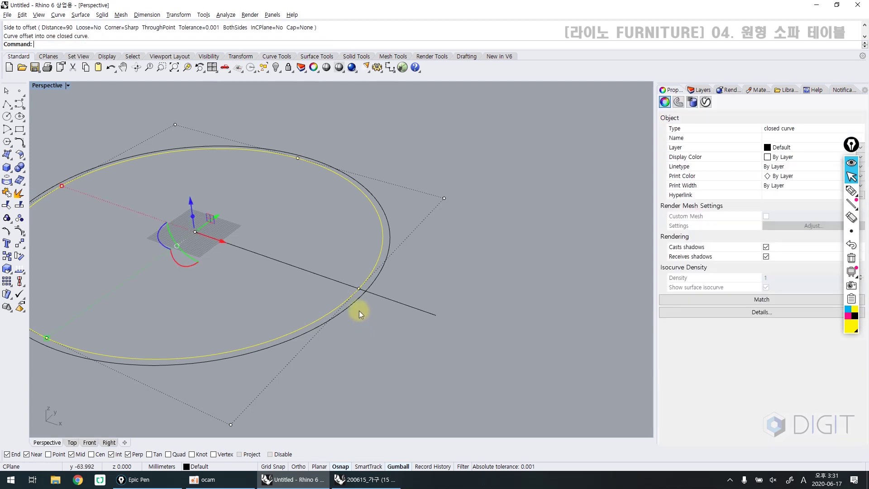
Step: Offset the new 415 mm radius circle outward by another 15 mm
{"action": "left_click", "coordinate": [359, 302]}
{"action": "key", "text": "Return"}
{"action": "left_click", "coordinate": [387, 336]}
{"action": "key", "text": "Escape"}
{"action": "scroll", "coordinate": [376, 314], "scroll_direction": "up", "scroll_amount": 5}
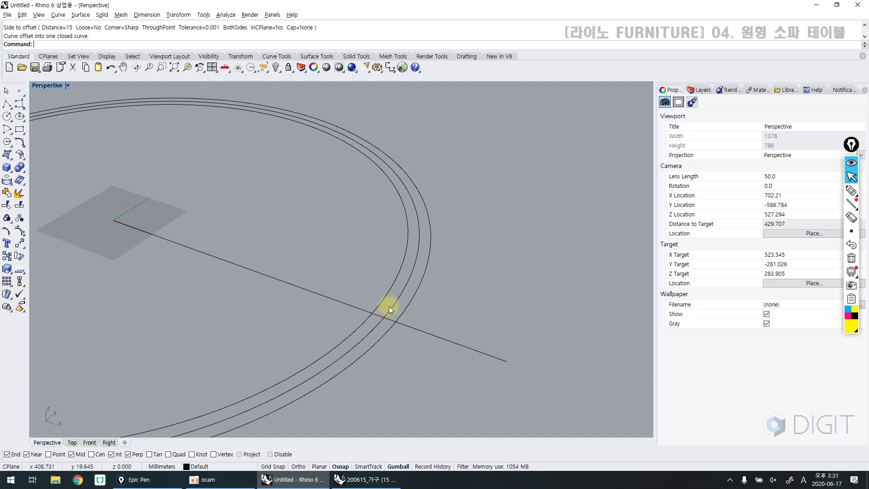
Step: Create a vertical cylinder leg with a 5 mm radius where the radial line crosses the middle circle, up to the midpoint height of the frame's seam edge
{"action": "scroll", "coordinate": [396, 326], "scroll_direction": "down", "scroll_amount": 13}
{"action": "scroll", "coordinate": [395, 324], "scroll_direction": "up", "scroll_amount": 5}
{"action": "right_click_drag", "start_coordinate": [392, 324], "coordinate": [381, 330], "text": "shift"}
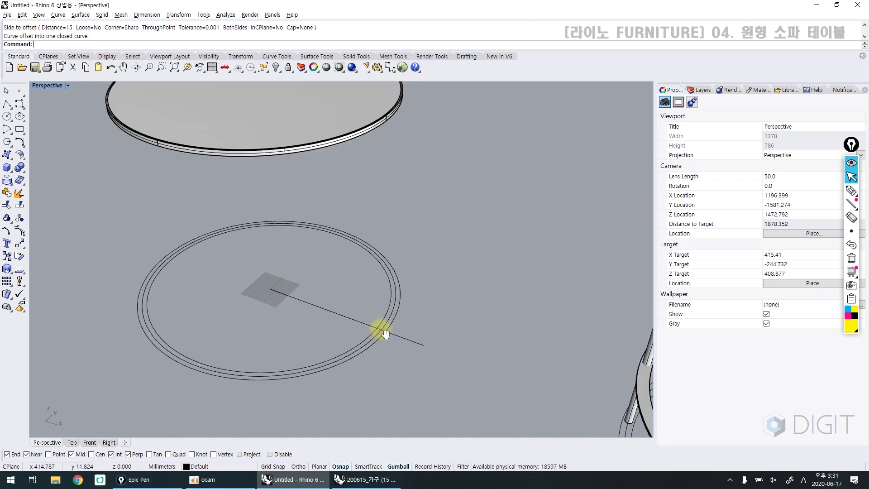
{"action": "type", "text": "Cylinder"}
{"action": "key", "text": "Return"}
{"action": "scroll", "coordinate": [381, 331], "scroll_direction": "up", "scroll_amount": 5}
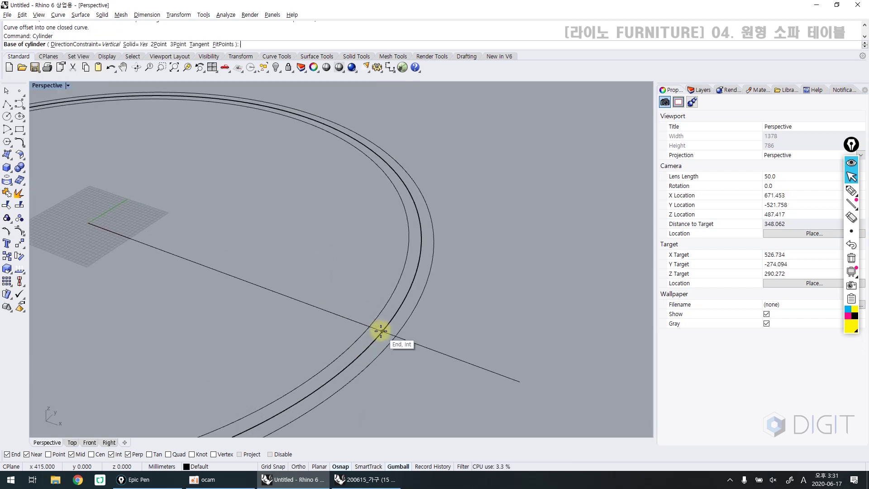
{"action": "scroll", "coordinate": [381, 331], "scroll_direction": "up", "scroll_amount": 5}
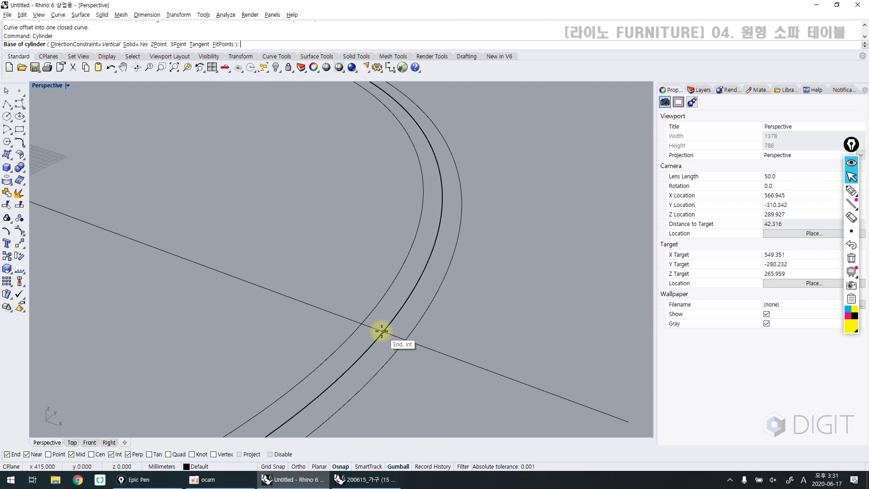
{"action": "left_click", "coordinate": [385, 334]}
{"action": "left_click", "coordinate": [384, 332]}
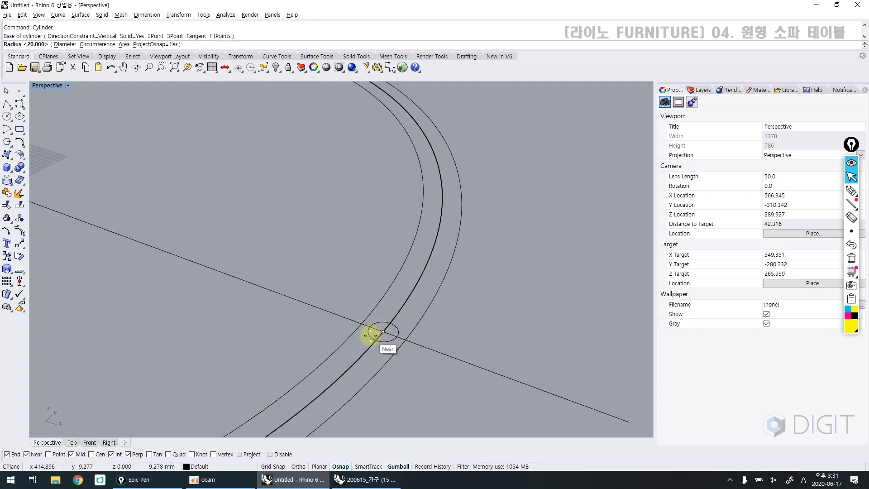
{"action": "type", "text": "5"}
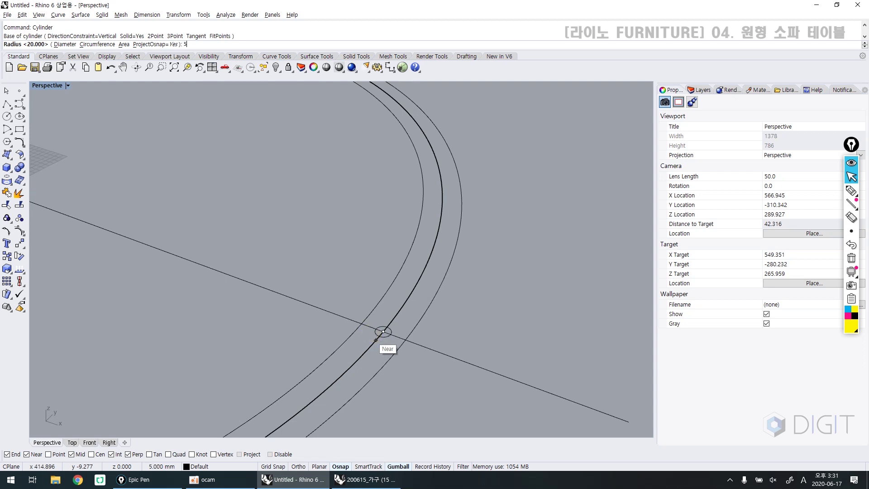
{"action": "scroll", "coordinate": [373, 336], "scroll_direction": "down", "scroll_amount": 5}
{"action": "key", "text": "Return"}
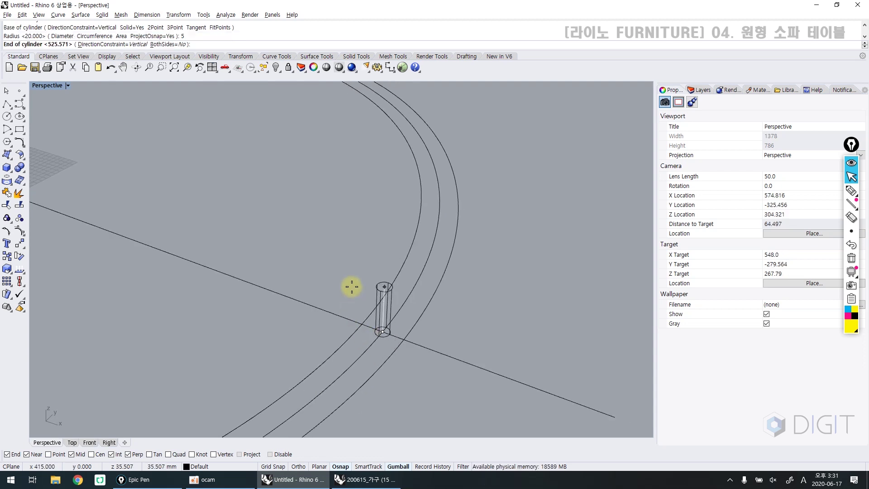
{"action": "scroll", "coordinate": [351, 282], "scroll_direction": "down", "scroll_amount": 8}
{"action": "scroll", "coordinate": [340, 220], "scroll_direction": "up", "scroll_amount": 6}
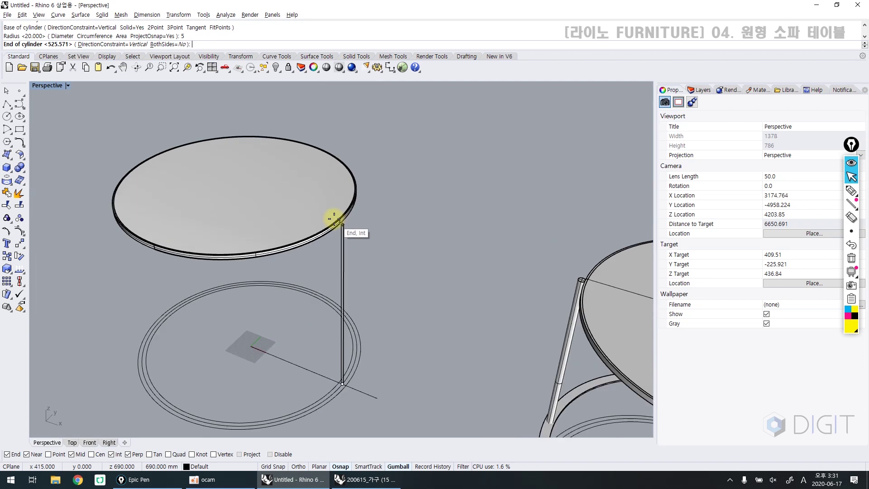
{"action": "scroll", "coordinate": [344, 223], "scroll_direction": "up", "scroll_amount": 6}
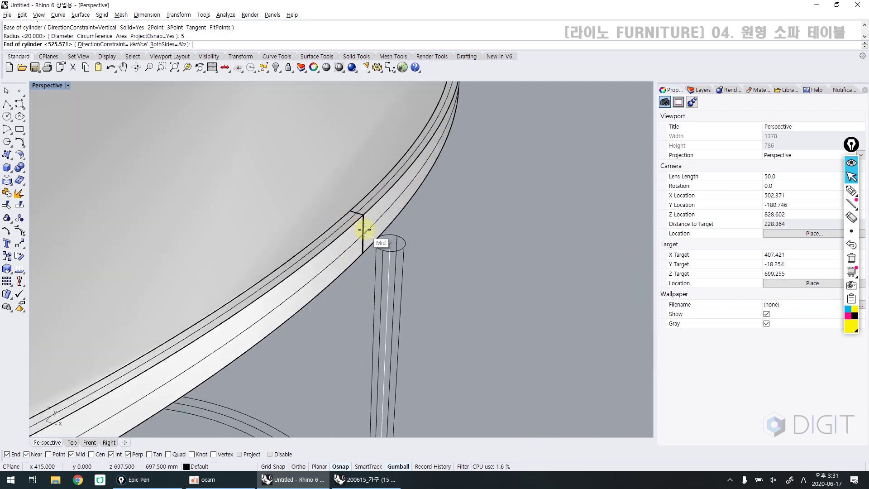
{"action": "left_click", "coordinate": [364, 230]}
{"action": "mouse_move", "coordinate": [384, 260]}
{"action": "right_mouse_down"}
{"action": "mouse_move", "coordinate": [403, 231]}
{"action": "mouse_move", "coordinate": [415, 229]}
{"action": "mouse_move", "coordinate": [377, 247]}
{"action": "mouse_move", "coordinate": [395, 254]}
{"action": "right_mouse_up"}
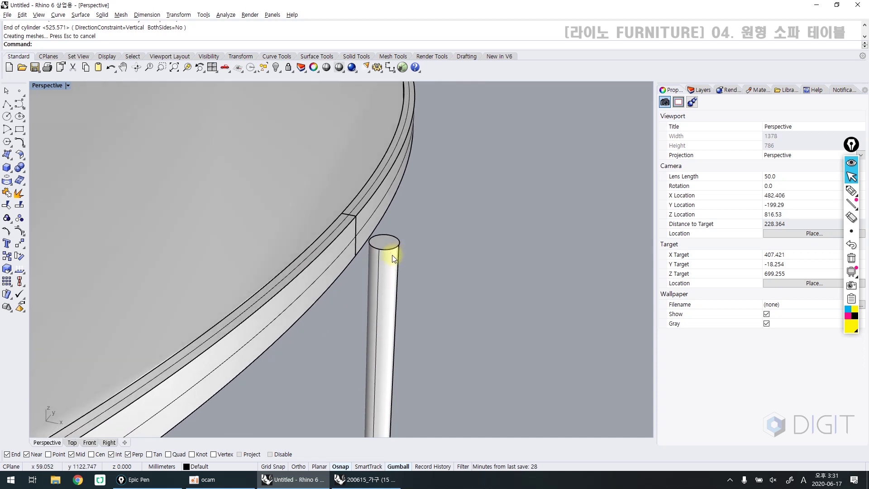
Step: Measure the distance from the leg's top centre to the midpoint of the ring frame's vertical seam edge
{"action": "scroll", "coordinate": [381, 247], "scroll_direction": "up", "scroll_amount": 6}
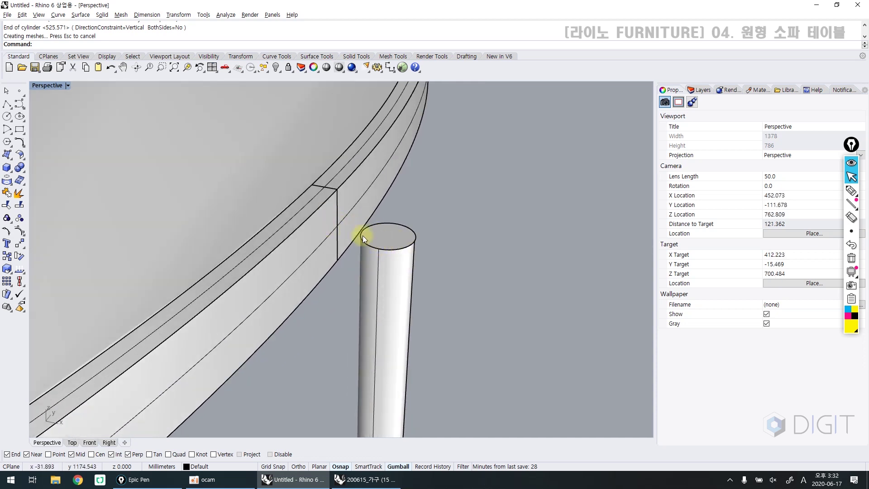
{"action": "type", "text": "di"}
{"action": "key", "text": "Return"}
{"action": "type", "text": "cen"}
{"action": "key", "text": "Return"}
{"action": "type", "text": "ce"}
{"action": "left_click", "coordinate": [385, 245]}
{"action": "left_click", "coordinate": [340, 227]}
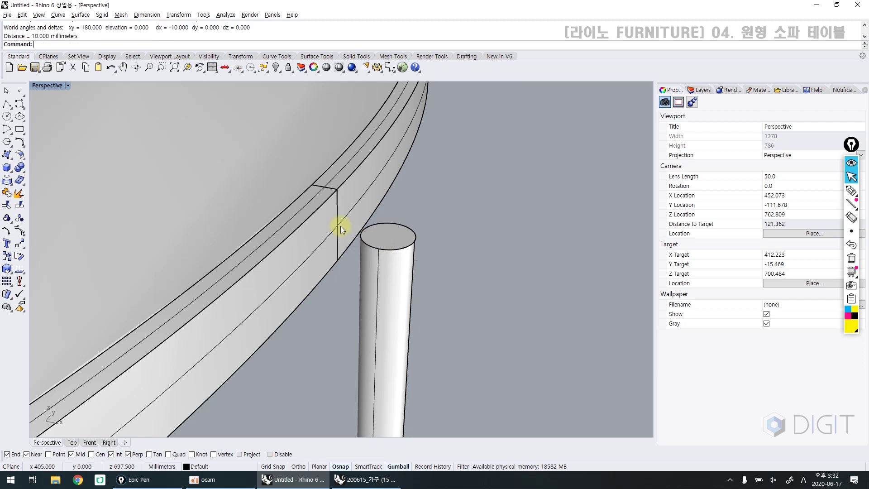
Step: Delete the 5 mm radius cylinder leg
{"action": "scroll", "coordinate": [340, 226], "scroll_direction": "down", "scroll_amount": 3}
{"action": "left_click", "coordinate": [355, 239]}
{"action": "scroll", "coordinate": [372, 235], "scroll_direction": "down", "scroll_amount": 5}
{"action": "key", "text": "Delete"}
Step: Create a vertical cylinder leg with a 10 mm radius where the radial line crosses the middle circle, up to the midpoint height of the frame's seam edge
{"action": "right_click_drag", "start_coordinate": [371, 247], "coordinate": [354, 354]}
{"action": "type", "text": "z"}
{"action": "key", "text": "Return"}
{"action": "left_click_drag", "start_coordinate": [404, 341], "coordinate": [404, 341]}
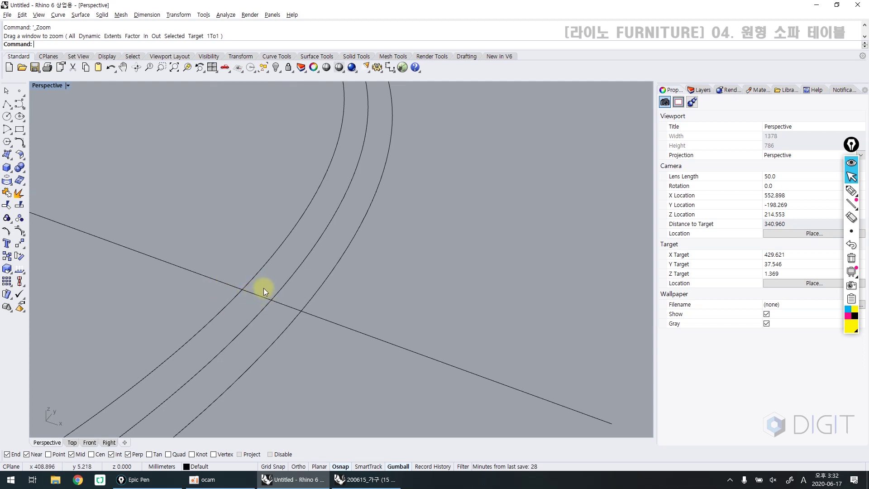
{"action": "type", "text": "Cyline"}
{"action": "key", "text": "Return"}
{"action": "type", "text": "Cyl"}
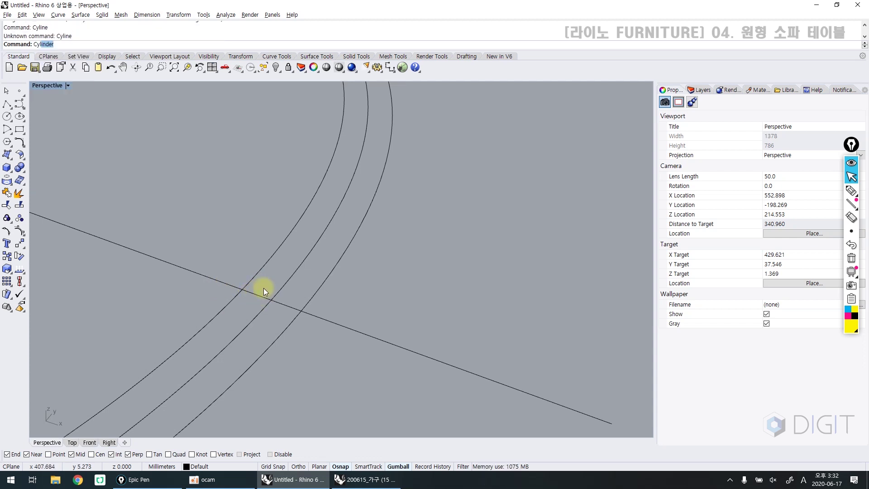
{"action": "key", "text": "Return"}
{"action": "left_click", "coordinate": [269, 297]}
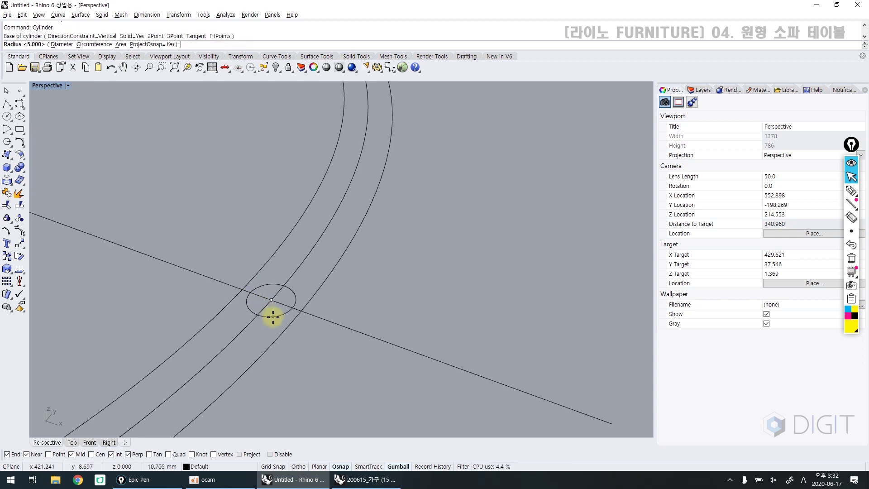
{"action": "type", "text": "10"}
{"action": "key", "text": "Return"}
{"action": "scroll", "coordinate": [272, 316], "scroll_direction": "down", "scroll_amount": 10}
{"action": "scroll", "coordinate": [261, 219], "scroll_direction": "up", "scroll_amount": 5}
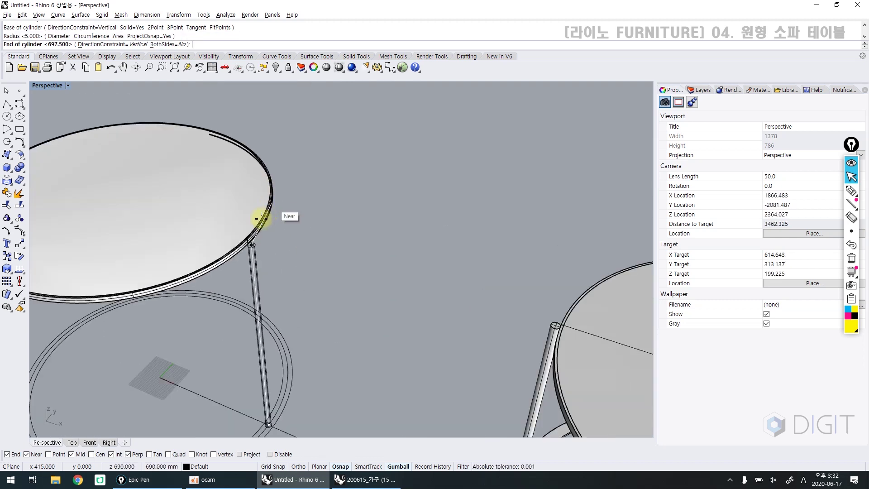
{"action": "scroll", "coordinate": [249, 249], "scroll_direction": "up", "scroll_amount": 8}
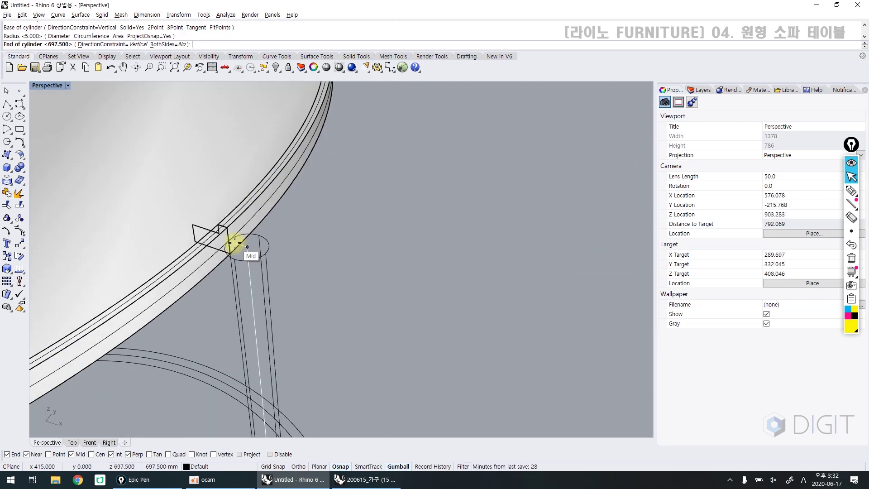
{"action": "left_click", "coordinate": [247, 247]}
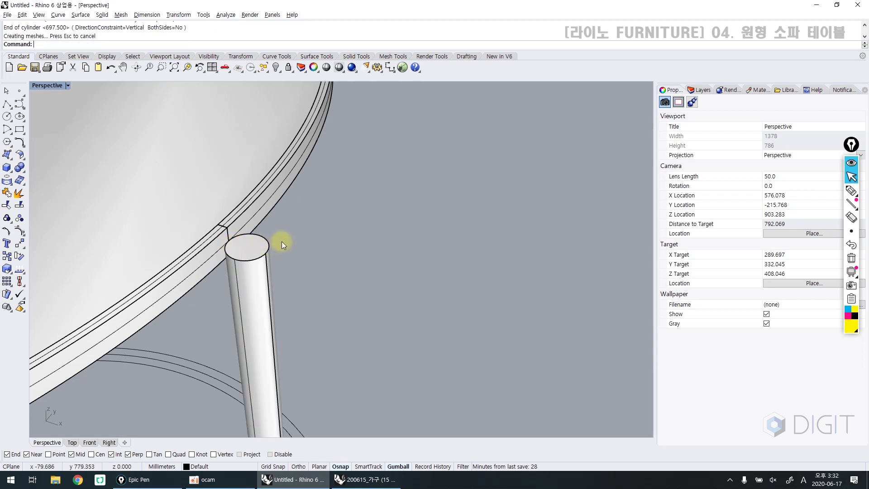
Step: Check the contact between the new leg and the ring frame in Rendered display, and return to Shaded display
{"action": "key", "text": "ctrl+alt+r"}
{"action": "right_click_drag", "start_coordinate": [246, 263], "coordinate": [266, 277]}
{"action": "type", "text": "z"}
{"action": "key", "text": "Return"}
{"action": "left_click_drag", "start_coordinate": [229, 215], "coordinate": [283, 151]}
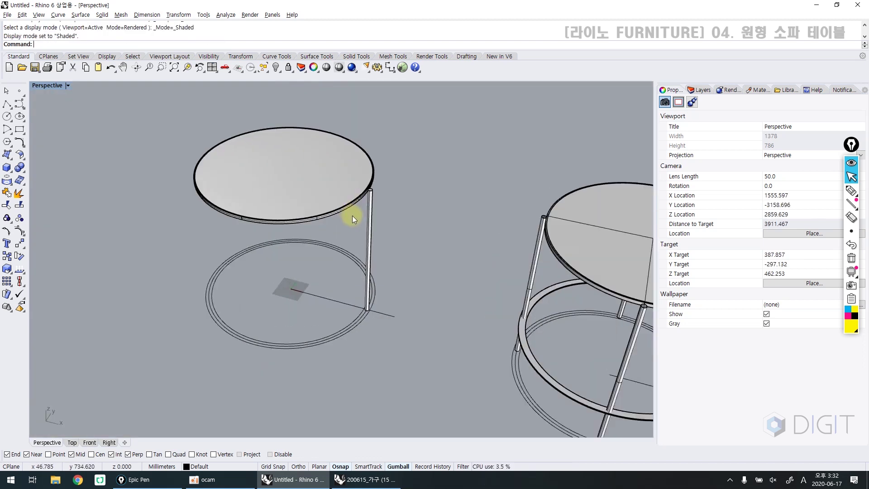
Step: Polar-array the leg around the floor circles' centre as 4 items over a 360° fill angle
{"action": "scroll", "coordinate": [352, 216], "scroll_direction": "up", "scroll_amount": 2}
{"action": "left_click", "coordinate": [371, 219]}
{"action": "left_click", "coordinate": [304, 281]}
{"action": "scroll", "coordinate": [292, 296], "scroll_direction": "up", "scroll_amount": 4}
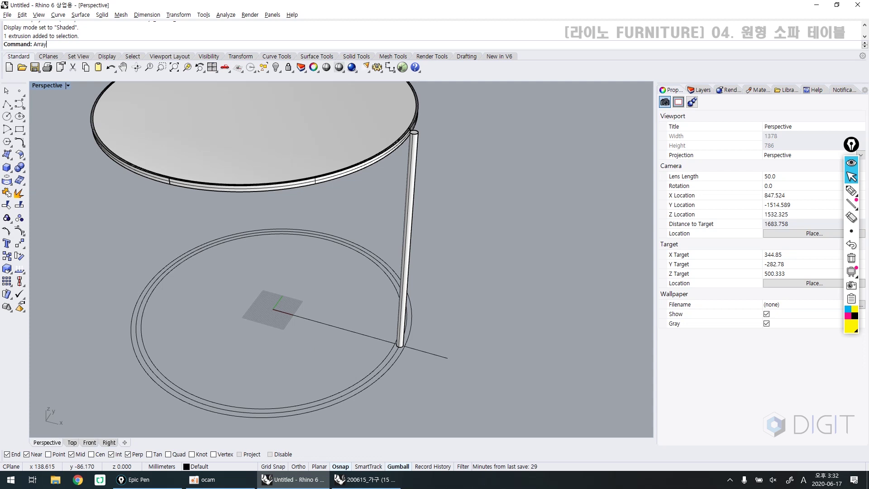
{"action": "type", "text": "Polar"}
{"action": "key", "text": "Return"}
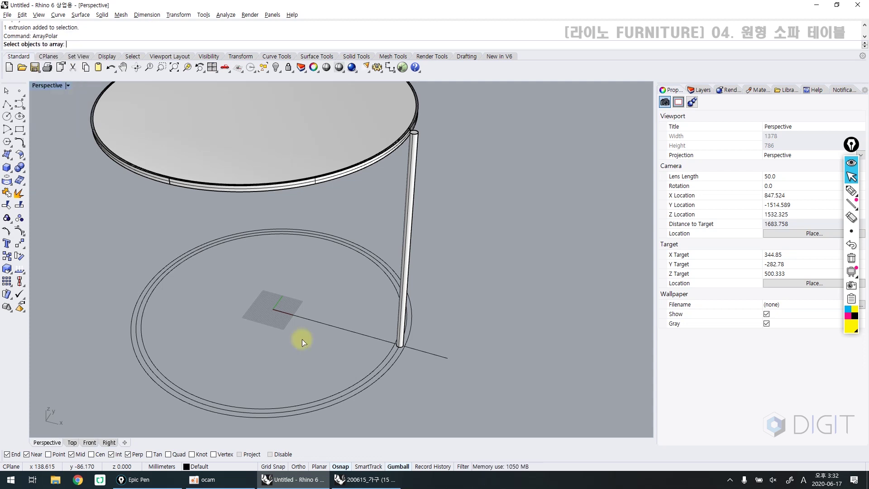
{"action": "left_click", "coordinate": [406, 253]}
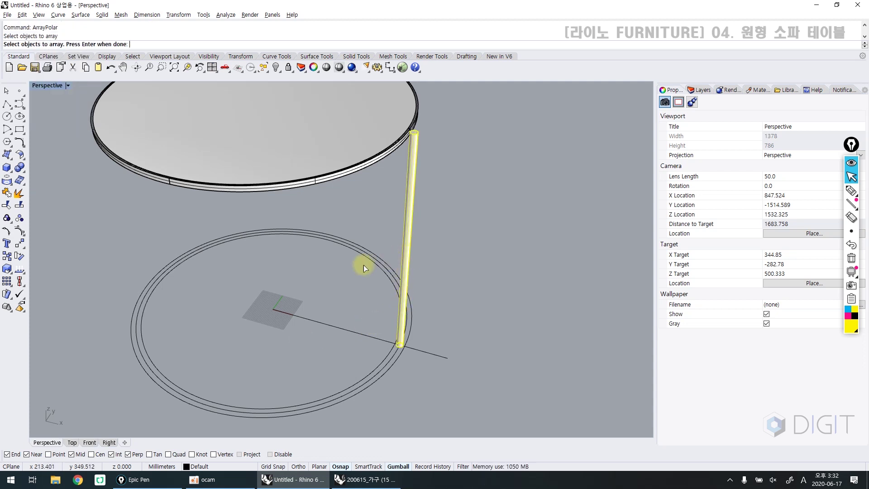
{"action": "key", "text": "Return"}
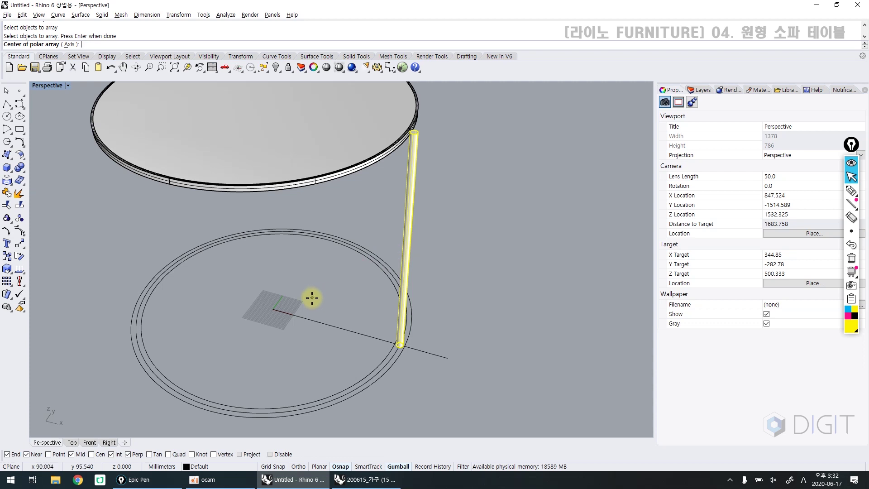
{"action": "left_click", "coordinate": [270, 309]}
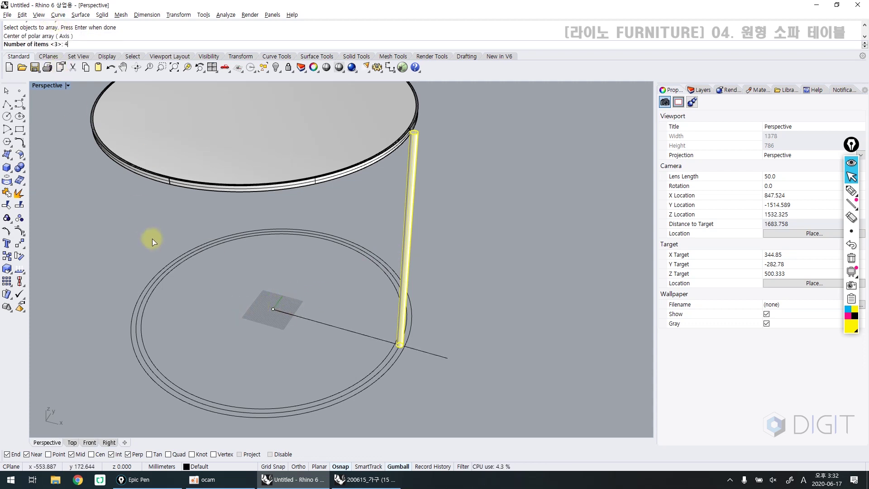
{"action": "key", "text": "Return"}
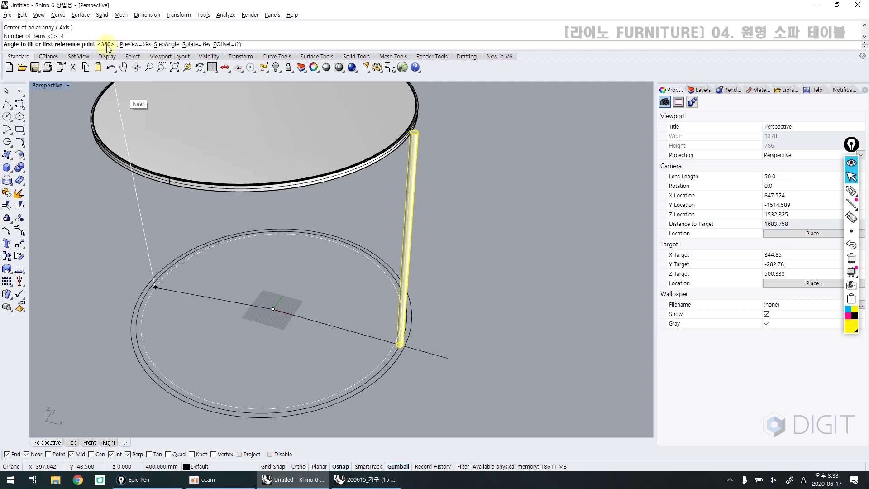
{"action": "key", "text": "Return"}
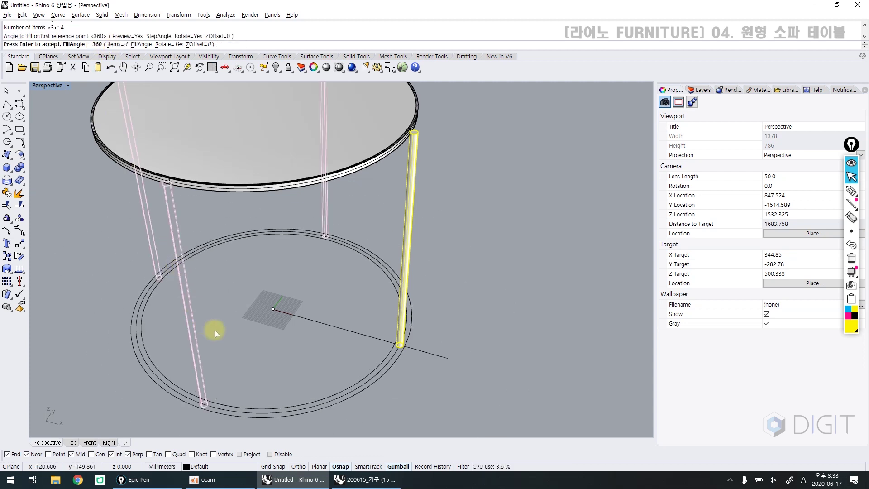
{"action": "key", "text": "Return"}
{"action": "right_click_drag", "start_coordinate": [237, 319], "coordinate": [397, 372]}
{"action": "scroll", "coordinate": [397, 372], "scroll_direction": "down", "scroll_amount": 3}
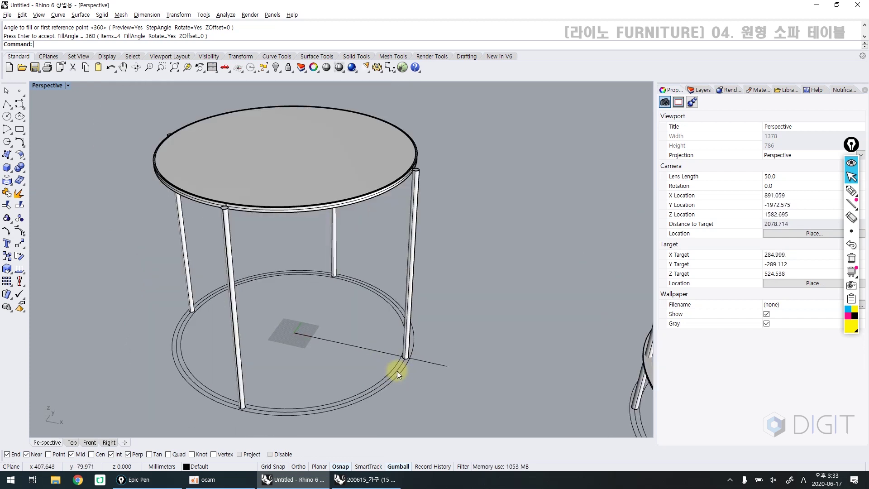
Step: Examine the inner and outer floor circles on either side of the leg bases
{"action": "scroll", "coordinate": [405, 366], "scroll_direction": "up", "scroll_amount": 8}
{"action": "left_click", "coordinate": [404, 365]}
{"action": "left_click", "coordinate": [392, 360], "text": "shift"}
{"action": "left_click", "coordinate": [377, 360]}
{"action": "left_click", "coordinate": [393, 360]}
{"action": "left_click", "coordinate": [409, 368], "text": "shift"}
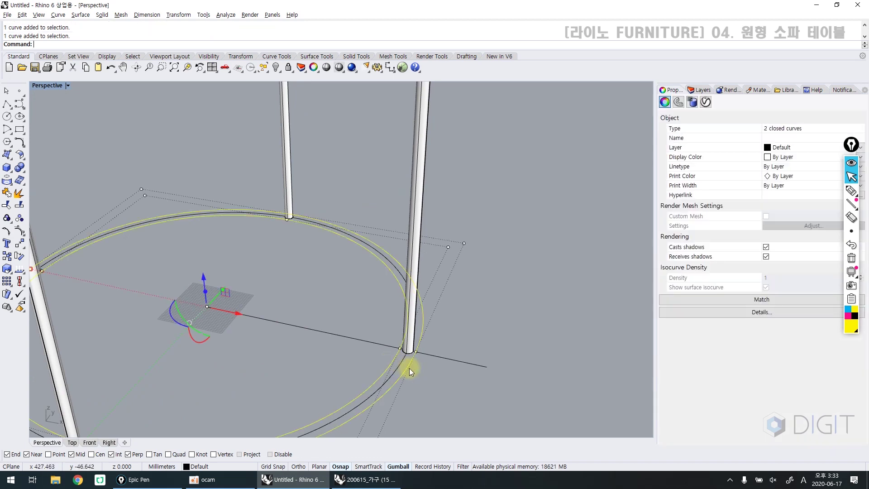
{"action": "left_click", "coordinate": [370, 357]}
{"action": "scroll", "coordinate": [371, 357], "scroll_direction": "down", "scroll_amount": 6}
{"action": "scroll", "coordinate": [386, 361], "scroll_direction": "down", "scroll_amount": 4}
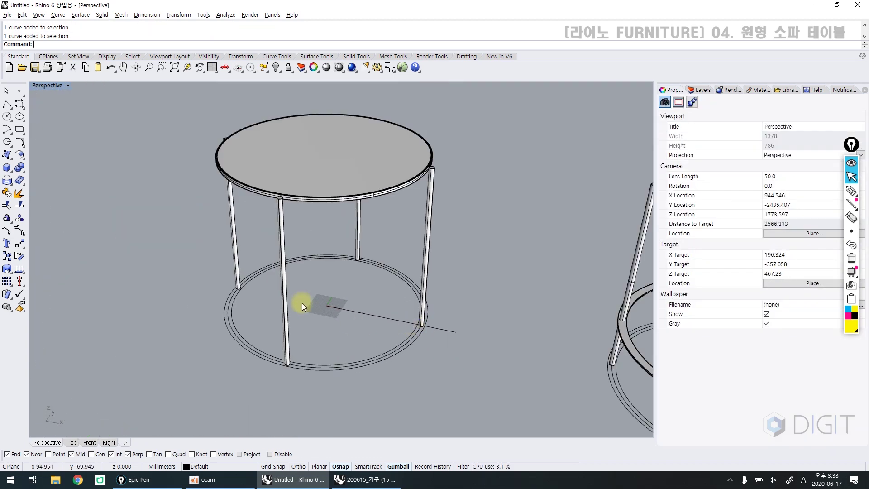
Step: Draw an open four-point control point curve on the floor plane beside the table for an offset demonstration
{"action": "left_click", "coordinate": [20, 104]}
{"action": "left_click", "coordinate": [149, 286]}
{"action": "left_click", "coordinate": [132, 311]}
{"action": "left_click", "coordinate": [178, 376]}
{"action": "left_click", "coordinate": [205, 386]}
{"action": "right_click", "coordinate": [194, 351]}
{"action": "key", "text": "Return"}
Step: Offset the demonstration curve beside the table by 15 mm to both sides
{"action": "left_click", "coordinate": [175, 355]}
{"action": "type", "text": "offset"}
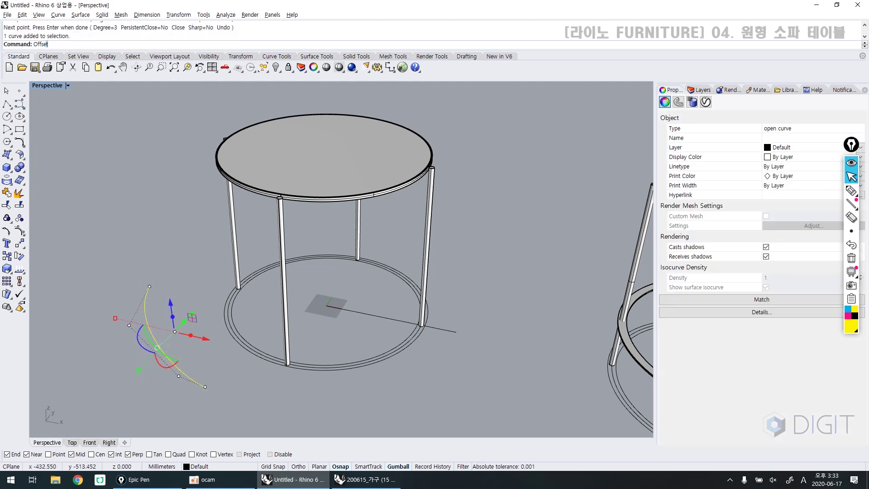
{"action": "key", "text": "Return"}
{"action": "scroll", "coordinate": [170, 354], "scroll_direction": "up", "scroll_amount": 4}
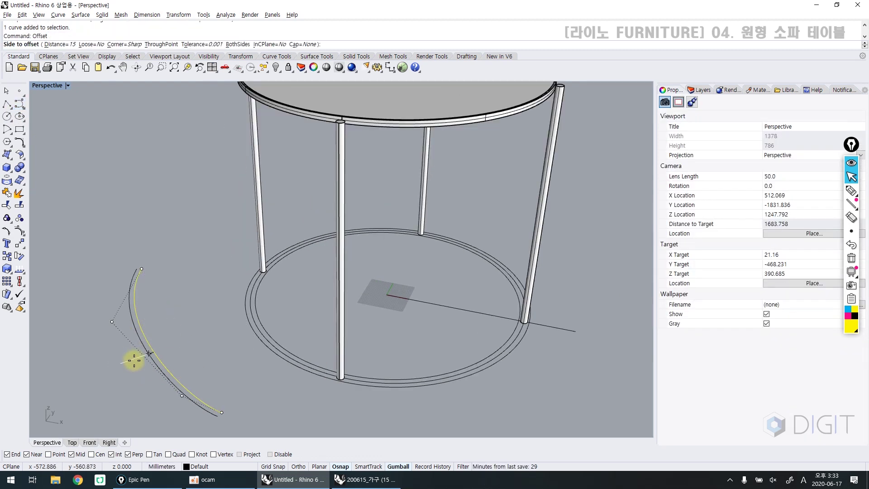
{"action": "scroll", "coordinate": [172, 349], "scroll_direction": "up", "scroll_amount": 10}
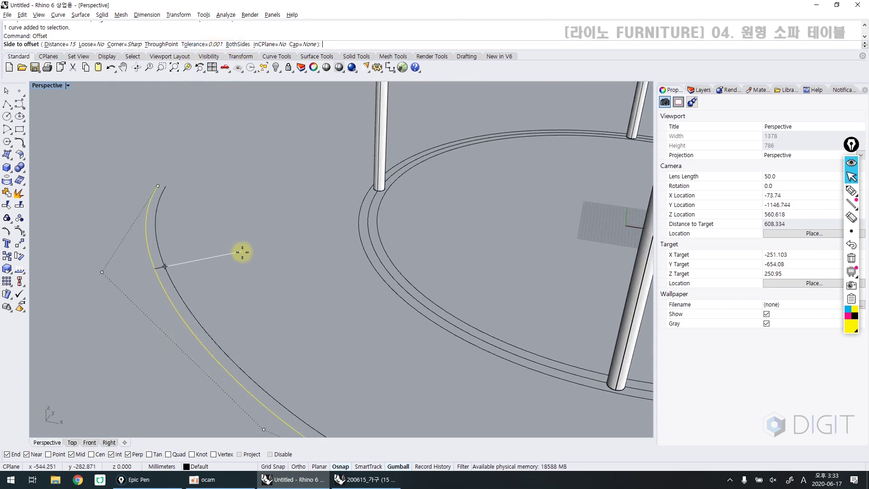
{"action": "type", "text": "b"}
{"action": "key", "text": "Return"}
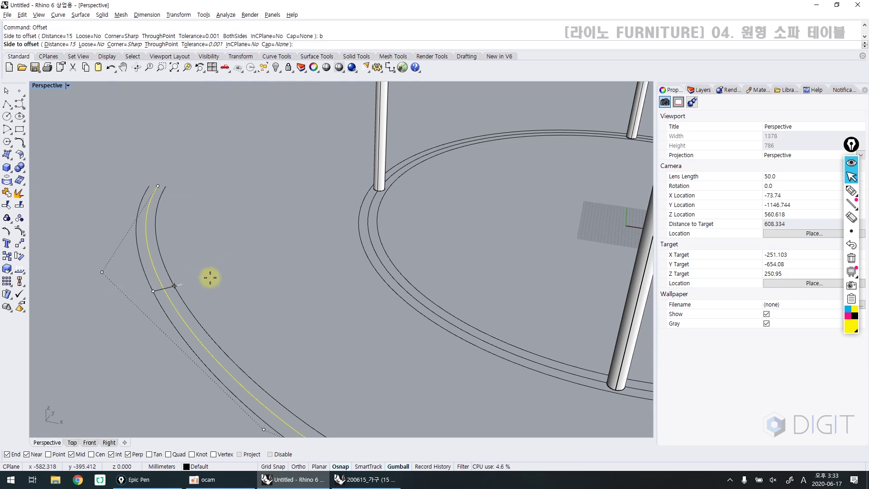
{"action": "left_click", "coordinate": [249, 274]}
Step: Delete the demonstration curve together with its two offset copies
{"action": "left_click", "coordinate": [238, 235]}
{"action": "scroll", "coordinate": [238, 234], "scroll_direction": "down", "scroll_amount": 3}
{"action": "left_click_drag", "start_coordinate": [238, 235], "coordinate": [169, 298]}
{"action": "key", "text": "Delete"}
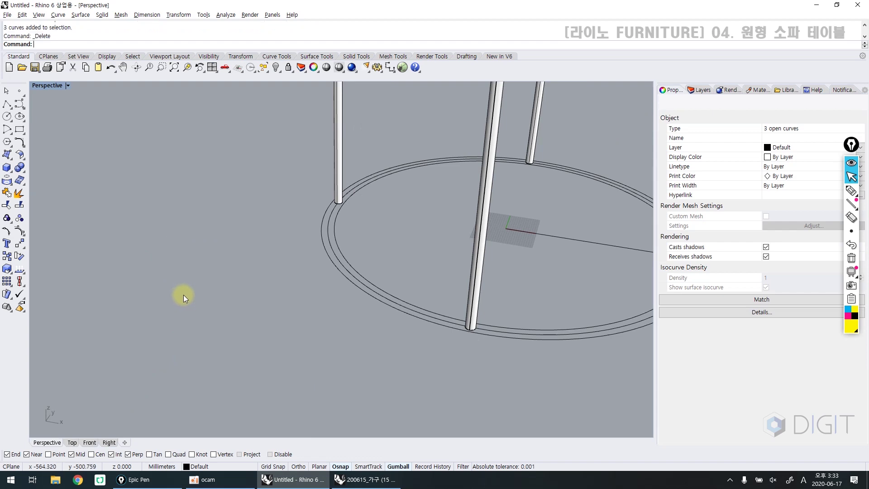
{"action": "scroll", "coordinate": [254, 292], "scroll_direction": "down", "scroll_amount": 3}
{"action": "scroll", "coordinate": [281, 305], "scroll_direction": "up", "scroll_amount": 5}
{"action": "scroll", "coordinate": [273, 314], "scroll_direction": "up", "scroll_amount": 1}
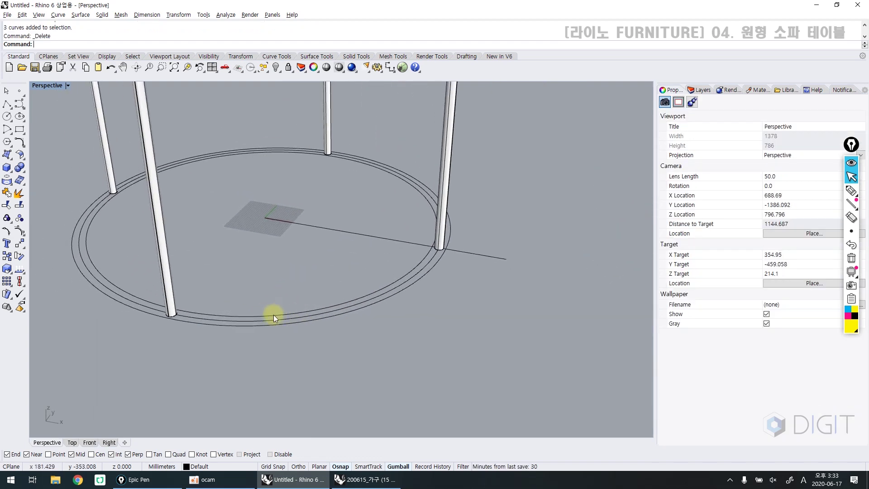
Step: Try to extrude the inner and outer floor circles 3 mm without solid capping, and undo the extrusion
{"action": "left_click", "coordinate": [273, 315]}
{"action": "left_click", "coordinate": [269, 325], "text": "shift"}
{"action": "type", "text": "zs"}
{"action": "key", "text": "Return"}
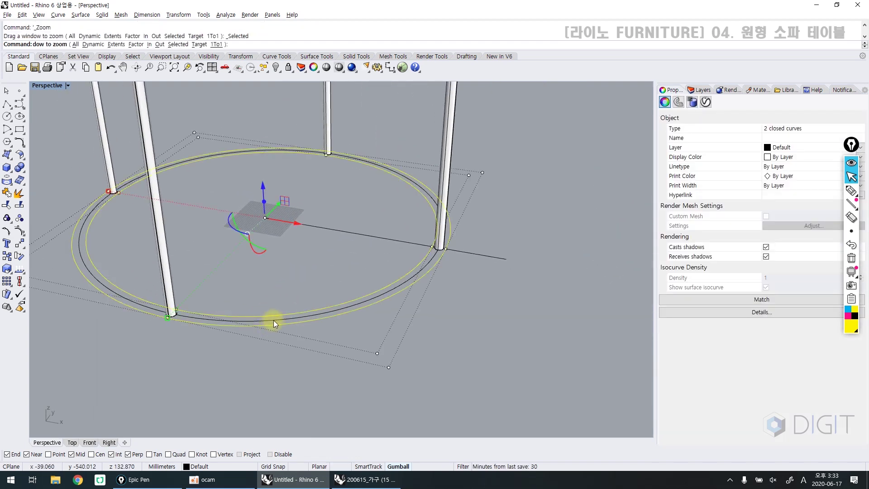
{"action": "scroll", "coordinate": [273, 320], "scroll_direction": "down", "scroll_amount": 4}
{"action": "scroll", "coordinate": [303, 319], "scroll_direction": "up", "scroll_amount": 2}
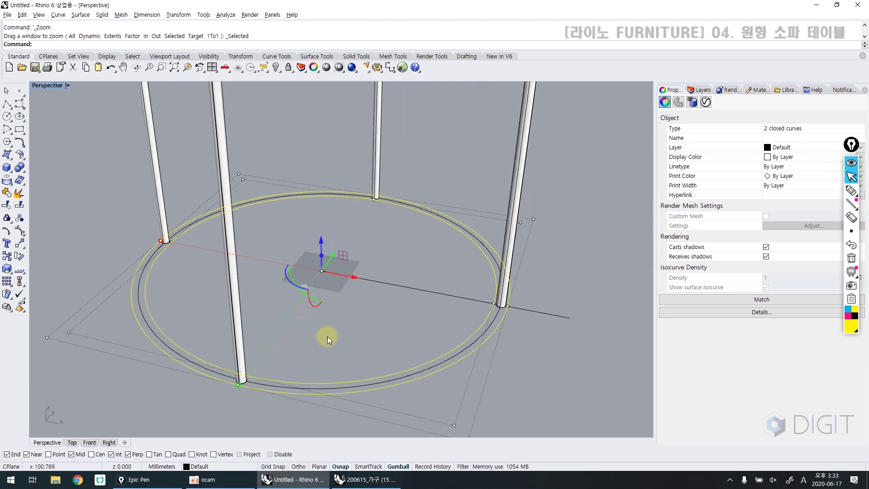
{"action": "type", "text": "ex"}
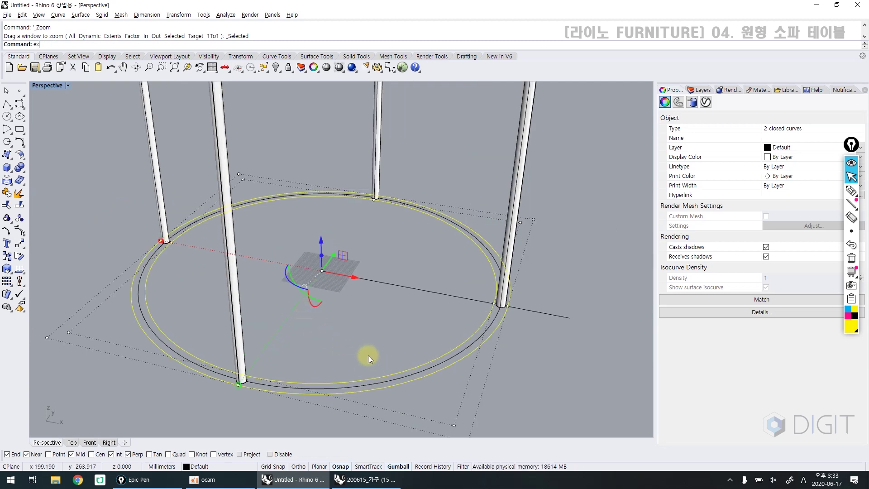
{"action": "key", "text": "Return"}
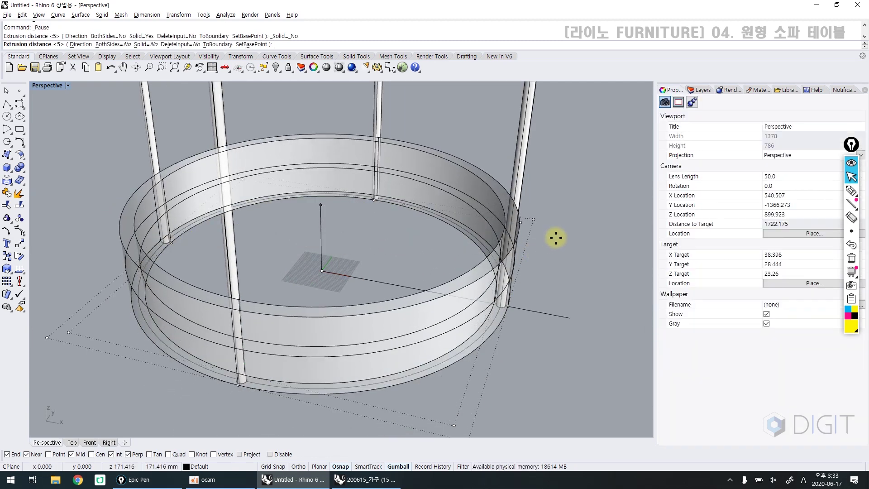
{"action": "type", "text": "3"}
{"action": "key", "text": "Return"}
{"action": "key", "text": "Escape"}
{"action": "scroll", "coordinate": [496, 318], "scroll_direction": "up", "scroll_amount": 5}
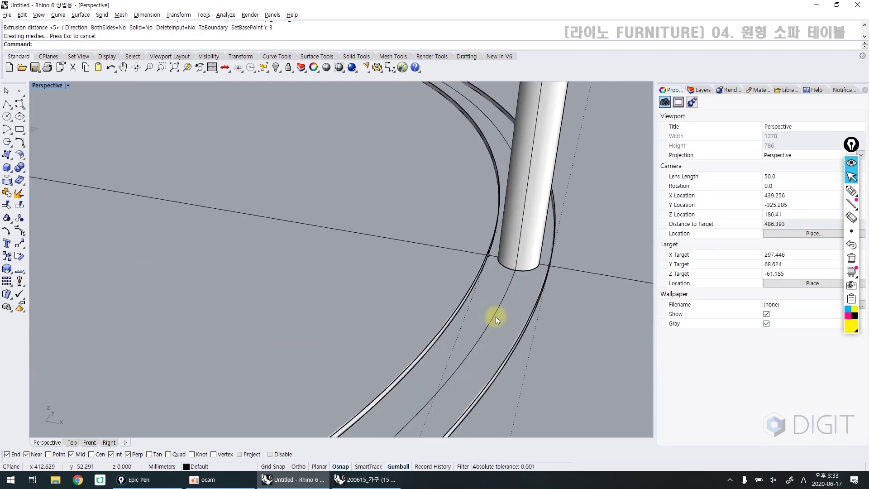
{"action": "key", "text": "ctrl+z"}
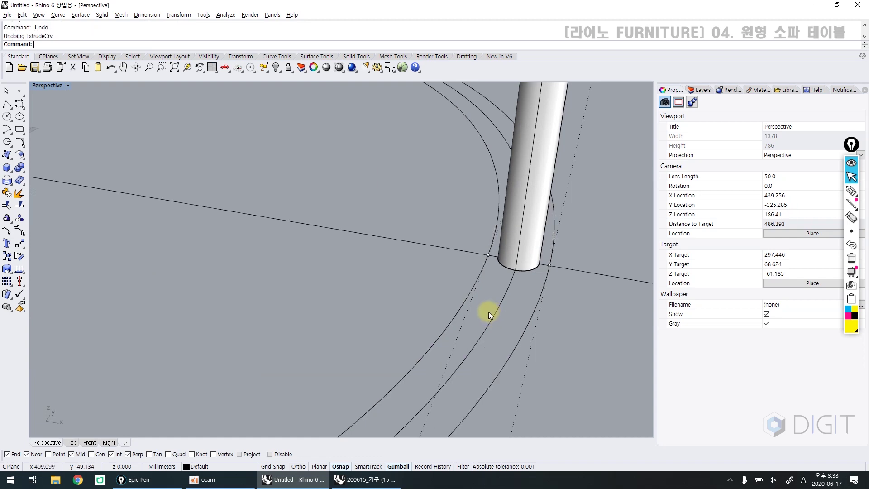
Step: Extrude the inner and outer floor circles 3 mm with the Solid option on to form a flat ring
{"action": "scroll", "coordinate": [489, 311], "scroll_direction": "down", "scroll_amount": 4}
{"action": "left_click", "coordinate": [477, 308]}
{"action": "left_click", "coordinate": [500, 318], "text": "shift"}
{"action": "type", "text": "ex"}
{"action": "key", "text": "Return"}
{"action": "type", "text": "s"}
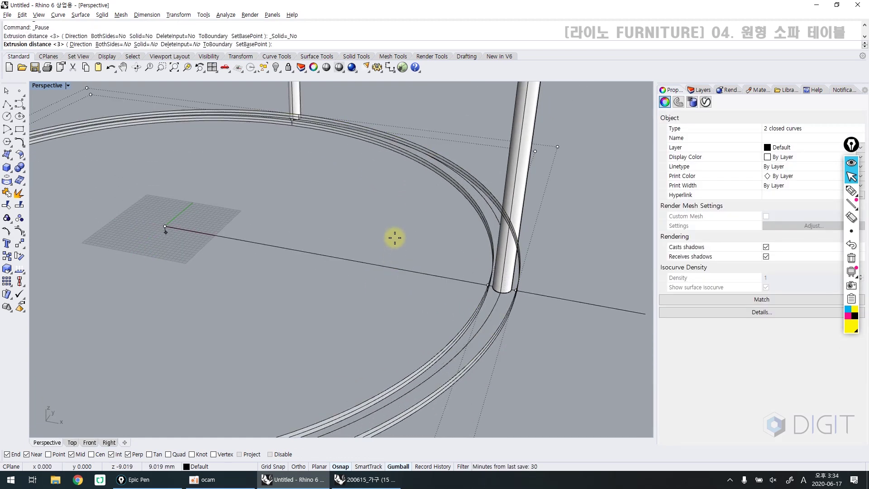
{"action": "key", "text": "Return"}
{"action": "type", "text": "s"}
{"action": "type", "text": "3"}
{"action": "key", "text": "Return"}
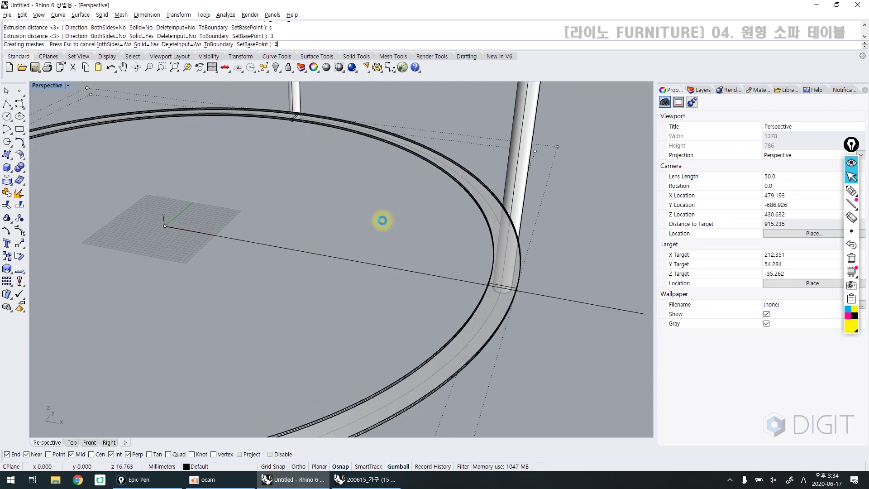
{"action": "key", "text": "Escape"}
Step: Try to move the flat ring up from the floor, and undo the move
{"action": "left_click", "coordinate": [478, 313]}
{"action": "scroll", "coordinate": [477, 315], "scroll_direction": "down", "scroll_amount": 5}
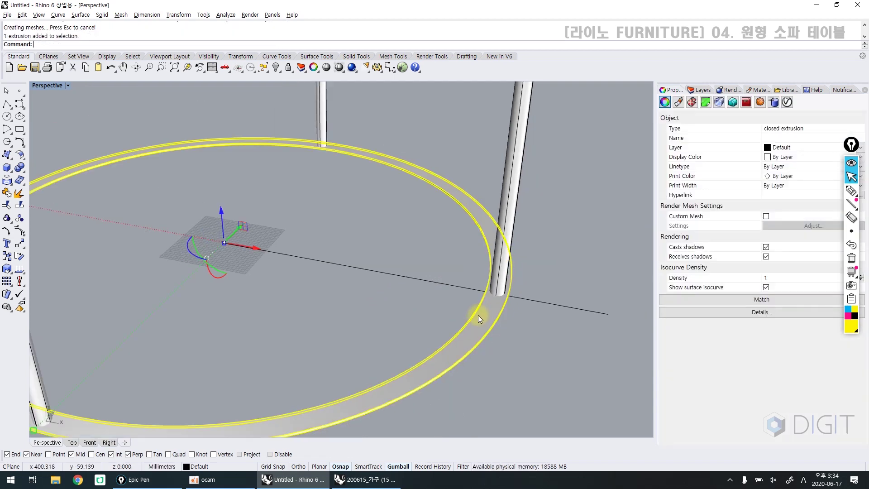
{"action": "left_click", "coordinate": [342, 249]}
{"action": "key", "text": "Return"}
{"action": "scroll", "coordinate": [330, 270], "scroll_direction": "down", "scroll_amount": 5}
{"action": "scroll", "coordinate": [335, 238], "scroll_direction": "up", "scroll_amount": 5}
{"action": "key", "text": "ctrl+z"}
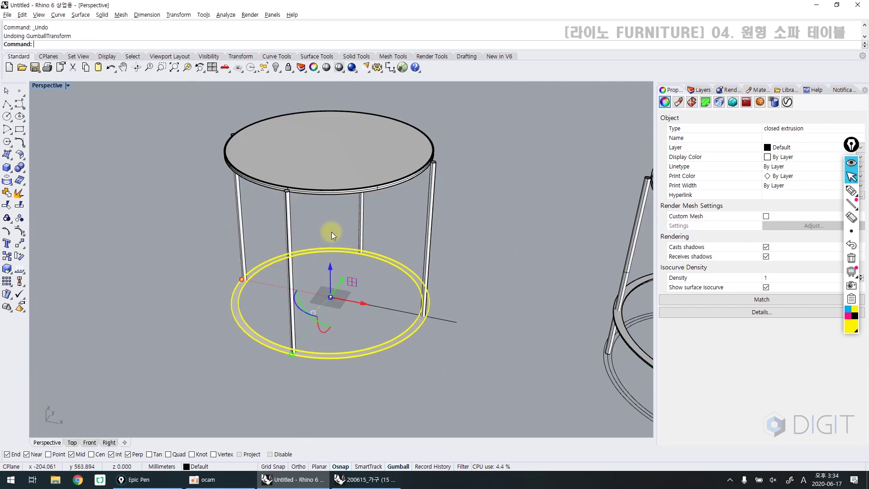
Step: Raise the flat ring vertically along the legs to about a quarter of the table's height
{"action": "left_click", "coordinate": [327, 268]}
{"action": "key", "text": "Return"}
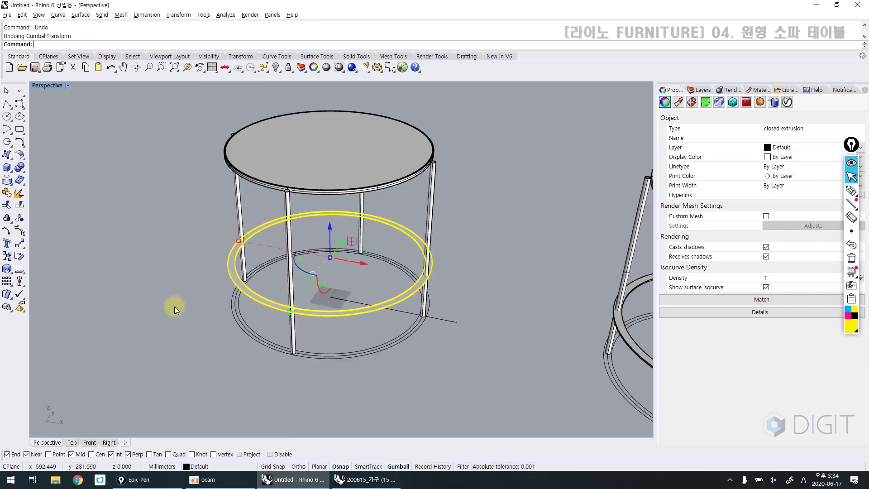
{"action": "left_click", "coordinate": [183, 311]}
{"action": "scroll", "coordinate": [189, 311], "scroll_direction": "down", "scroll_amount": 2}
{"action": "right_click_drag", "start_coordinate": [293, 314], "coordinate": [238, 311], "text": "shift"}
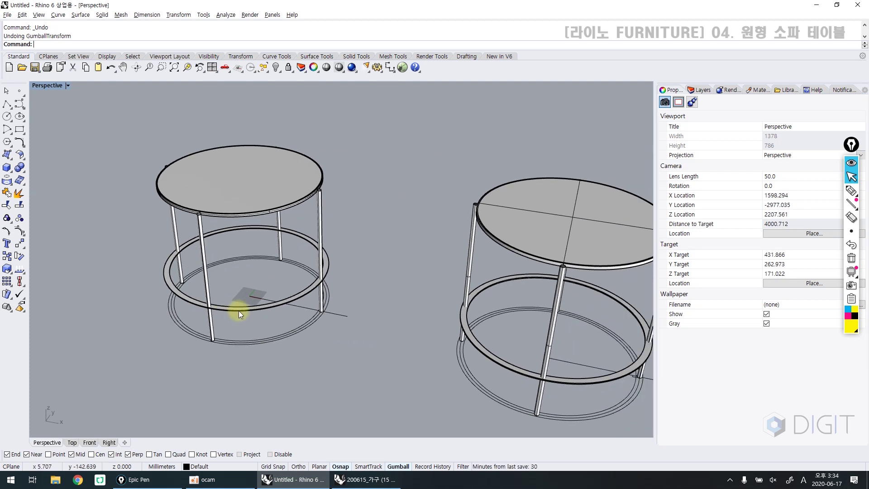
Step: Select and delete all construction curves in the model
{"action": "type", "text": "elCrv"}
{"action": "key", "text": "Return"}
{"action": "key", "text": "Delete"}
Step: Examine the new table's top, legs and raised ring from several angles, alongside the reference table
{"action": "left_click_drag", "start_coordinate": [346, 151], "coordinate": [172, 308]}
{"action": "type", "text": "zs"}
{"action": "key", "text": "Return"}
{"action": "right_click_drag", "start_coordinate": [232, 300], "coordinate": [312, 294]}
{"action": "left_click", "coordinate": [346, 189]}
{"action": "right_click_drag", "start_coordinate": [426, 194], "coordinate": [380, 235]}
{"action": "left_click", "coordinate": [510, 216]}
{"action": "right_click_drag", "start_coordinate": [485, 240], "coordinate": [394, 209], "text": "shift"}
{"action": "scroll", "coordinate": [433, 207], "scroll_direction": "down", "scroll_amount": 4}
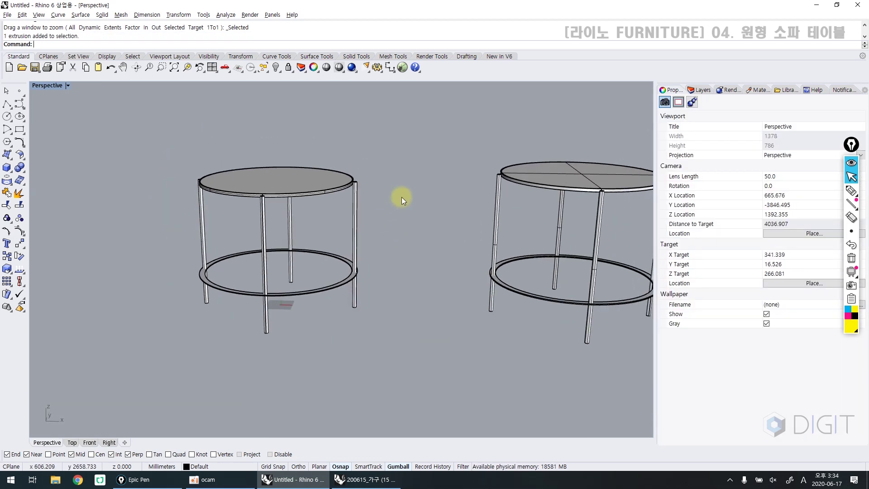
Step: Delete all parts of the reference table so that only the new table is kept
{"action": "left_click_drag", "start_coordinate": [413, 132], "coordinate": [708, 415]}
{"action": "key", "text": "Delete"}
{"action": "right_click_drag", "start_coordinate": [355, 288], "coordinate": [321, 333]}
{"action": "scroll", "coordinate": [311, 195], "scroll_direction": "up", "scroll_amount": 6}
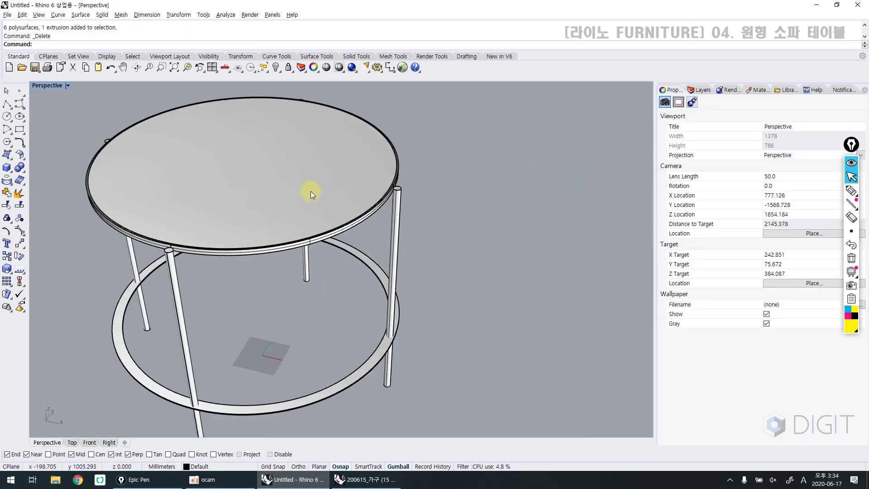
{"action": "right_click_drag", "start_coordinate": [310, 191], "coordinate": [343, 205], "text": "shift"}
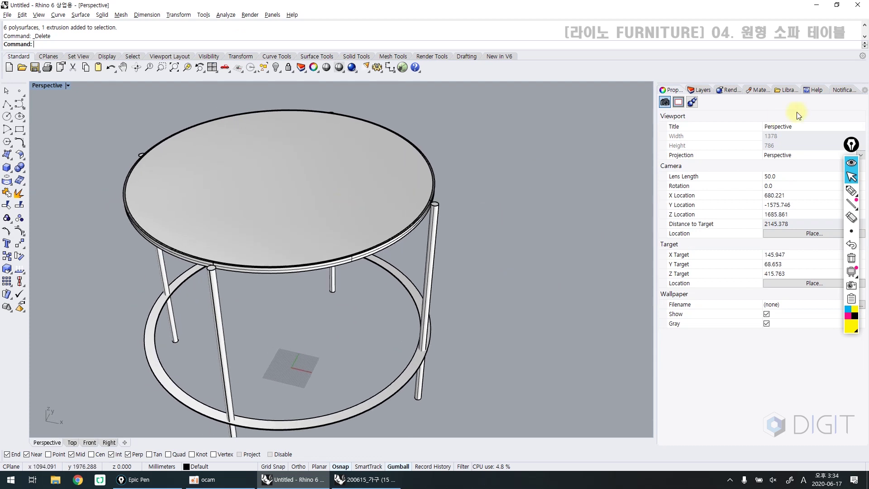
Step: In Rendered display, apply the Burnished Aluminum library material to the table's legs, lower ring and upper ring frame
{"action": "left_click", "coordinate": [786, 90]}
{"action": "left_click_drag", "start_coordinate": [675, 138], "coordinate": [431, 256]}
{"action": "type", "text": "rr"}
{"action": "key", "text": "Return"}
{"action": "left_click_drag", "start_coordinate": [681, 136], "coordinate": [162, 270]}
{"action": "left_click_drag", "start_coordinate": [676, 138], "coordinate": [223, 387]}
{"action": "left_click_drag", "start_coordinate": [525, 294], "coordinate": [397, 374]}
{"action": "left_click_drag", "start_coordinate": [474, 190], "coordinate": [432, 183]}
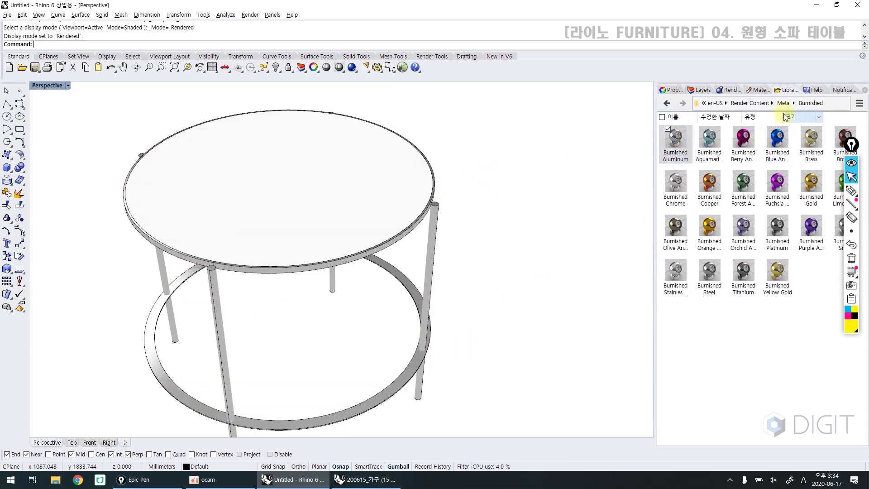
Step: Apply the Clear Glass library material to the round tabletop, and return to Shaded display
{"action": "left_click", "coordinate": [747, 108]}
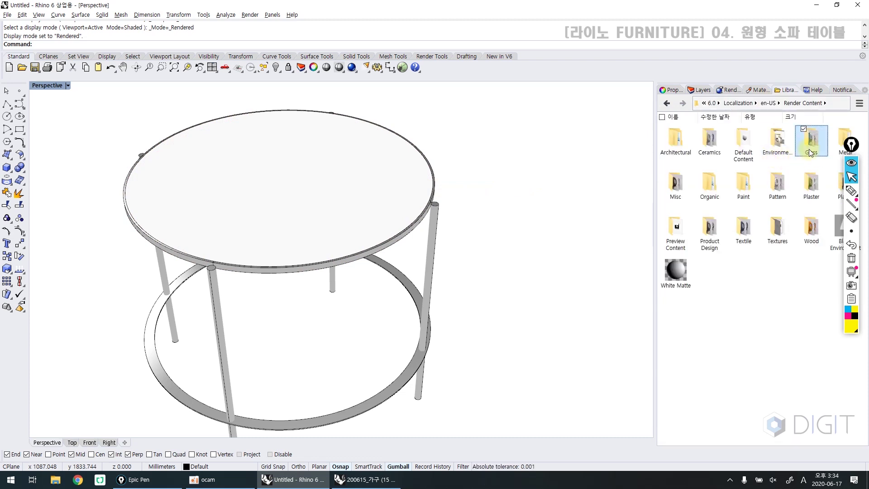
{"action": "double_click", "coordinate": [772, 151]}
{"action": "left_click_drag", "start_coordinate": [583, 172], "coordinate": [381, 208]}
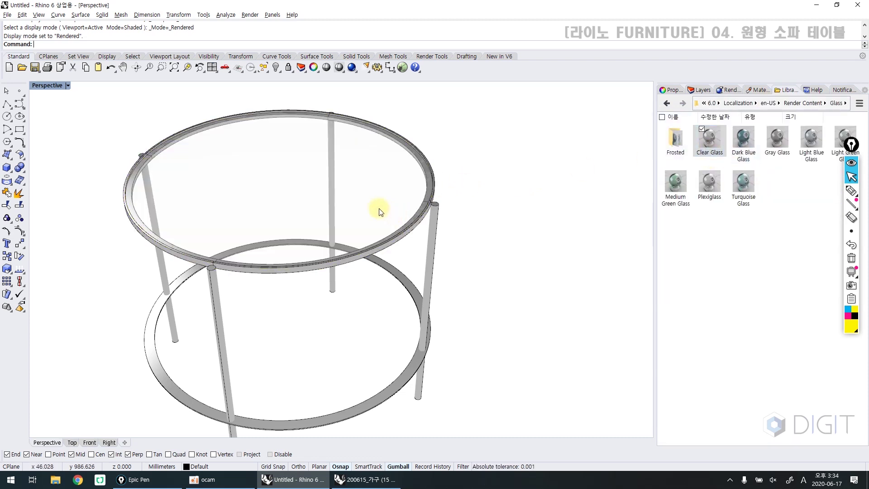
{"action": "mouse_move", "coordinate": [493, 186]}
{"action": "right_mouse_down"}
{"action": "mouse_move", "coordinate": [451, 248]}
{"action": "mouse_move", "coordinate": [395, 258]}
{"action": "mouse_move", "coordinate": [419, 208]}
{"action": "right_mouse_up"}
{"action": "key", "text": "ctrl+alt+s"}
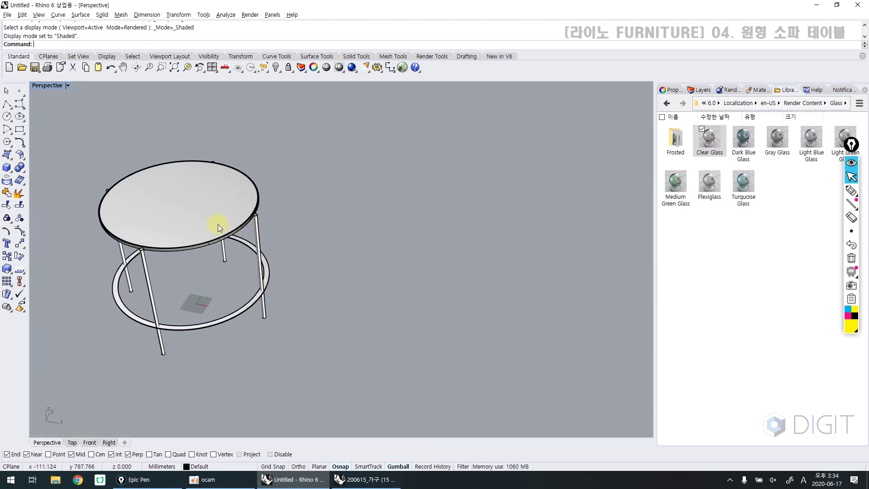
Step: Create a tall demonstration box on the floor plane beside the table
{"action": "left_click", "coordinate": [6, 167]}
{"action": "left_click", "coordinate": [393, 293]}
{"action": "left_click", "coordinate": [417, 309]}
{"action": "left_click", "coordinate": [424, 259]}
{"action": "scroll", "coordinate": [433, 288], "scroll_direction": "up", "scroll_amount": 2}
{"action": "right_click_drag", "start_coordinate": [415, 293], "coordinate": [345, 287], "text": "shift"}
{"action": "scroll", "coordinate": [359, 285], "scroll_direction": "up", "scroll_amount": 5}
Step: Select only the box's top face and move it upward to make the box taller
{"action": "left_click_drag", "start_coordinate": [299, 200], "coordinate": [472, 300], "text": "ctrl+shift"}
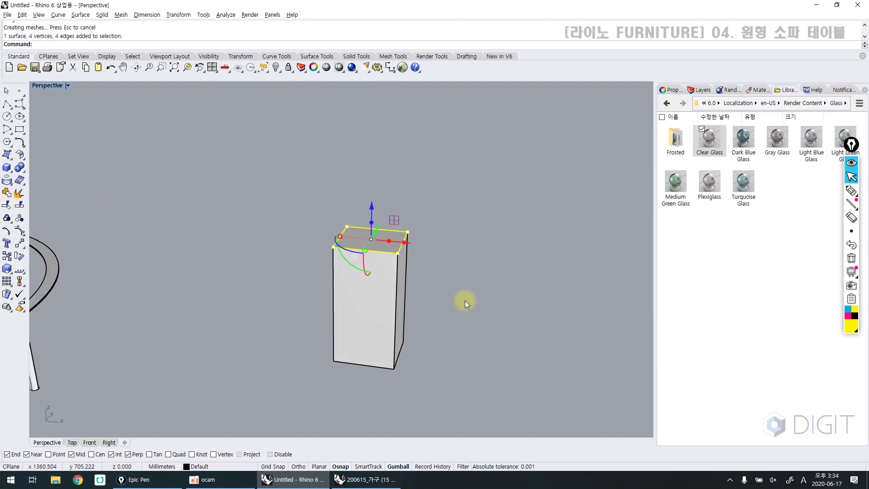
{"action": "left_click_drag", "start_coordinate": [373, 213], "coordinate": [373, 143]}
{"action": "left_click_drag", "start_coordinate": [371, 204], "coordinate": [371, 155]}
{"action": "left_click", "coordinate": [323, 192]}
{"action": "mouse_move", "coordinate": [399, 256]}
{"action": "right_mouse_down"}
{"action": "mouse_move", "coordinate": [386, 266]}
{"action": "mouse_move", "coordinate": [406, 262]}
{"action": "right_mouse_up"}
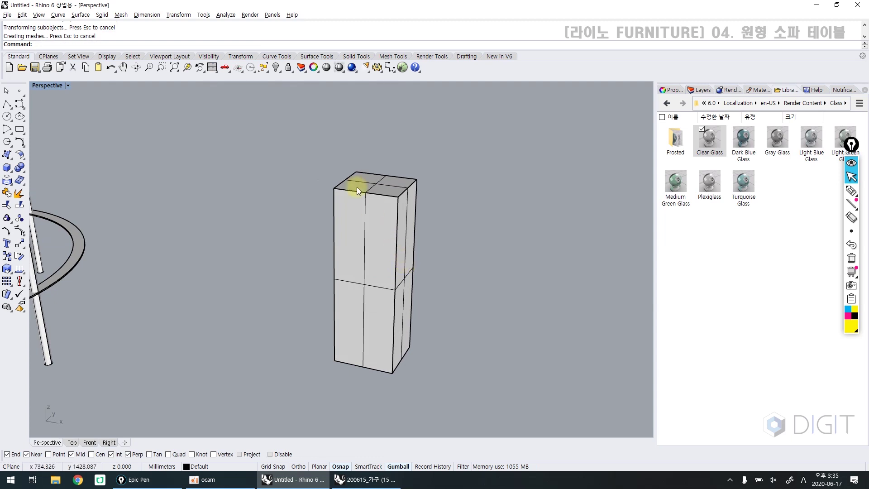
Step: Select only the box's front vertical face and pull it outward to deepen the box
{"action": "left_click_drag", "start_coordinate": [329, 165], "coordinate": [467, 242], "text": "ctrl+shift"}
{"action": "left_click", "coordinate": [468, 243]}
{"action": "left_click", "coordinate": [393, 239], "text": "ctrl+shift"}
{"action": "right_click_drag", "start_coordinate": [404, 248], "coordinate": [384, 276]}
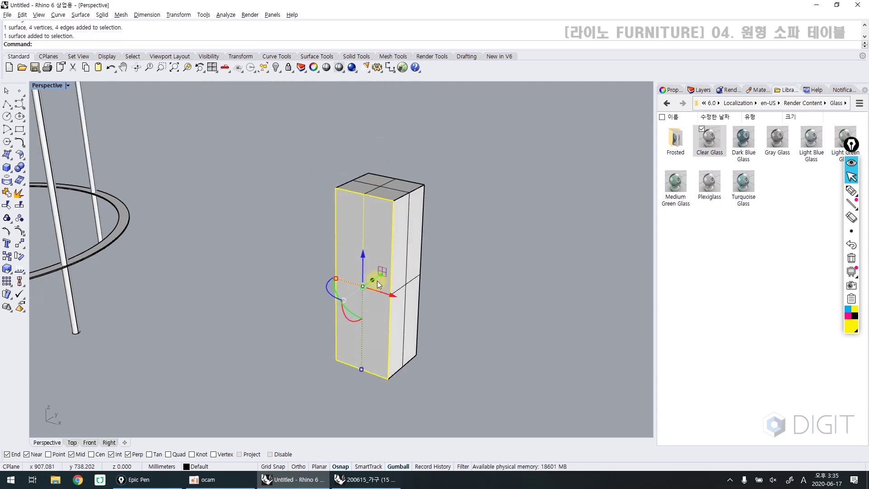
{"action": "left_click_drag", "start_coordinate": [379, 282], "coordinate": [316, 319]}
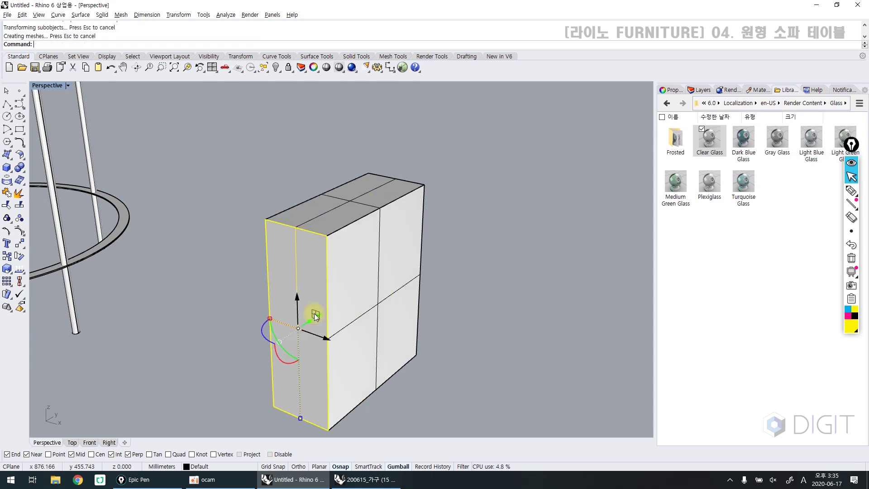
Step: Delete the demonstration box
{"action": "key", "text": "Escape"}
{"action": "left_click", "coordinate": [371, 289]}
{"action": "key", "text": "Delete"}
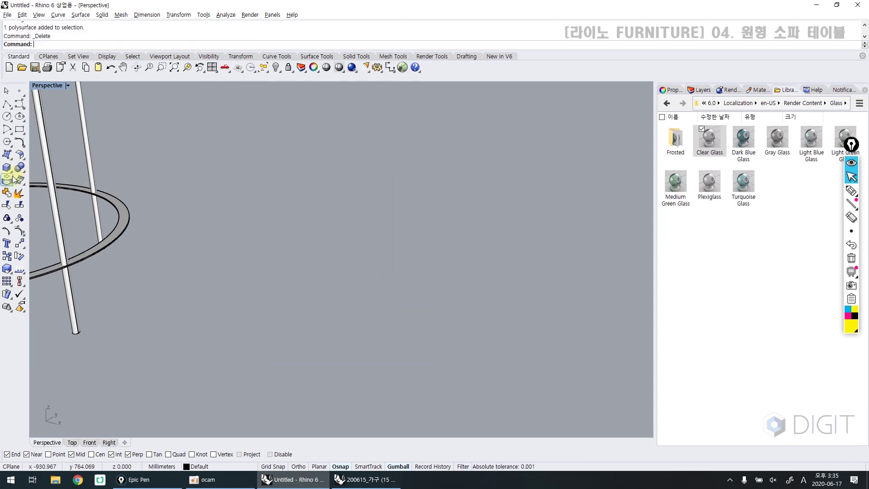
Step: Handwrite the note "Ctrl + Shift + Click" over the viewport with Epic Pen and underline its first two words
{"action": "key", "text": "ctrl+shift+3"}
{"action": "mouse_move", "coordinate": [289, 168]}
{"action": "left_mouse_down"}
{"action": "mouse_move", "coordinate": [280, 213]}
{"action": "mouse_move", "coordinate": [302, 191]}
{"action": "left_mouse_up"}
{"action": "mouse_move", "coordinate": [295, 174]}
{"action": "left_mouse_down"}
{"action": "mouse_move", "coordinate": [295, 204]}
{"action": "mouse_move", "coordinate": [316, 189]}
{"action": "left_mouse_up"}
{"action": "left_click_drag", "start_coordinate": [321, 162], "coordinate": [318, 200]}
{"action": "mouse_move", "coordinate": [441, 187]}
{"action": "left_mouse_down"}
{"action": "mouse_move", "coordinate": [454, 186]}
{"action": "mouse_move", "coordinate": [447, 203]}
{"action": "left_mouse_up"}
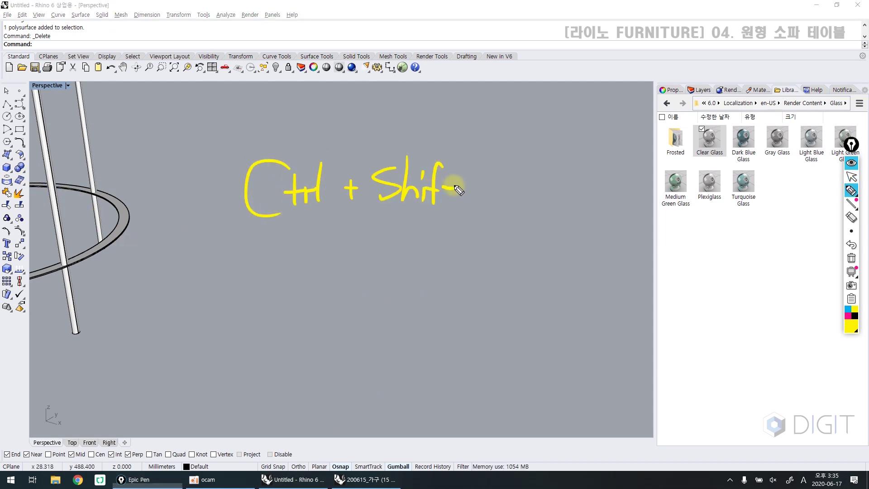
{"action": "mouse_move", "coordinate": [476, 183]}
{"action": "left_mouse_down"}
{"action": "mouse_move", "coordinate": [476, 206]}
{"action": "mouse_move", "coordinate": [486, 190]}
{"action": "left_mouse_up"}
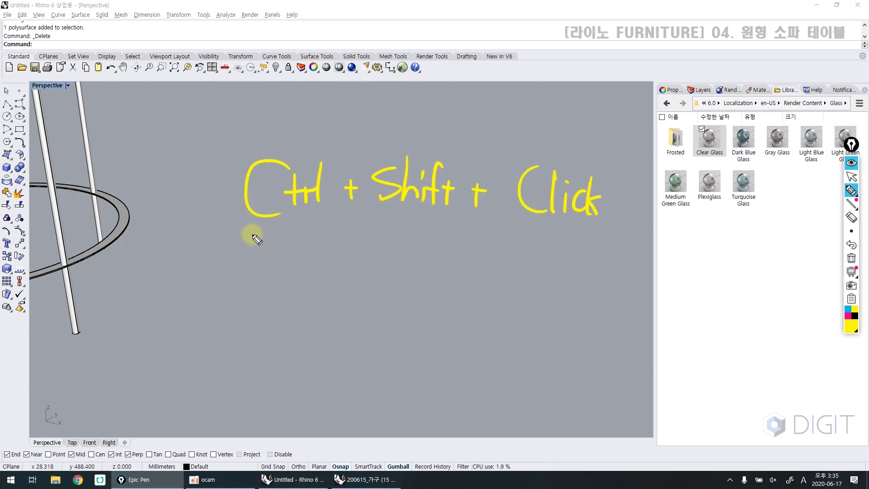
{"action": "left_click_drag", "start_coordinate": [250, 231], "coordinate": [317, 223]}
{"action": "left_click_drag", "start_coordinate": [379, 224], "coordinate": [455, 221]}
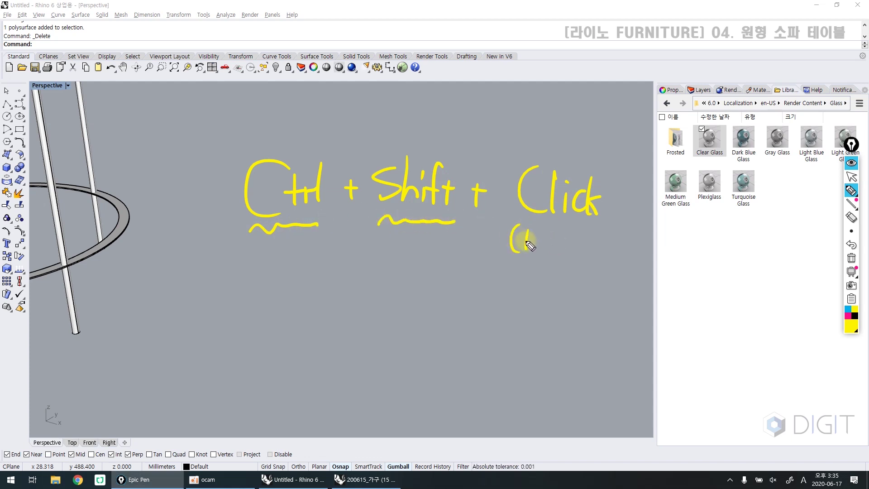